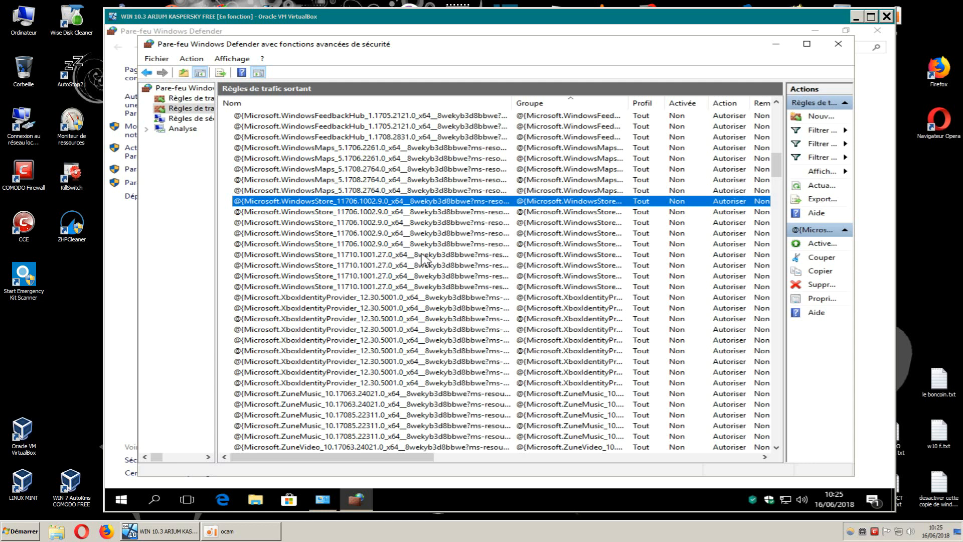
Widen the console tree pane and look through the outbound rules as far as the wireless display and remote assistance entries.
{"action": "left_click_drag", "start_coordinate": [216, 277], "coordinate": [270, 276]}
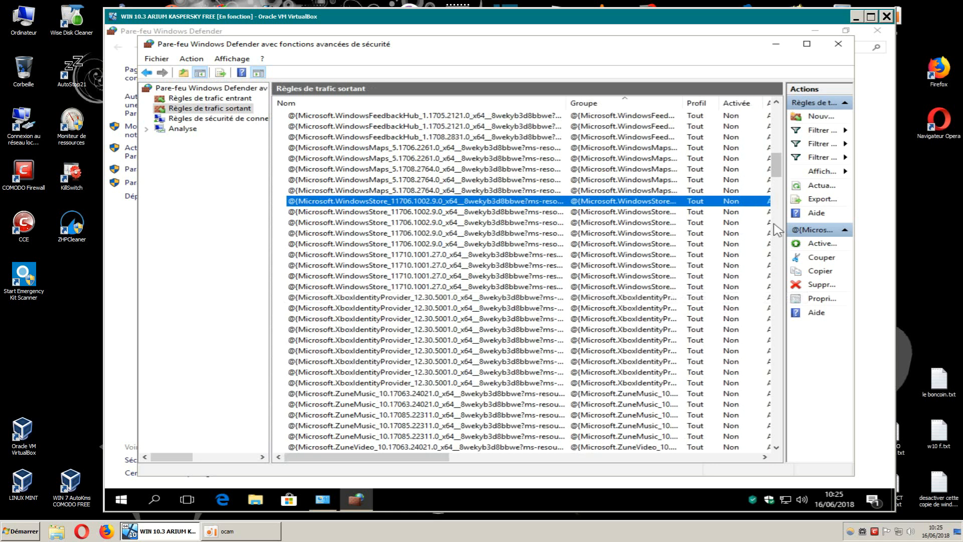
{"action": "left_click_drag", "start_coordinate": [778, 178], "coordinate": [778, 192]}
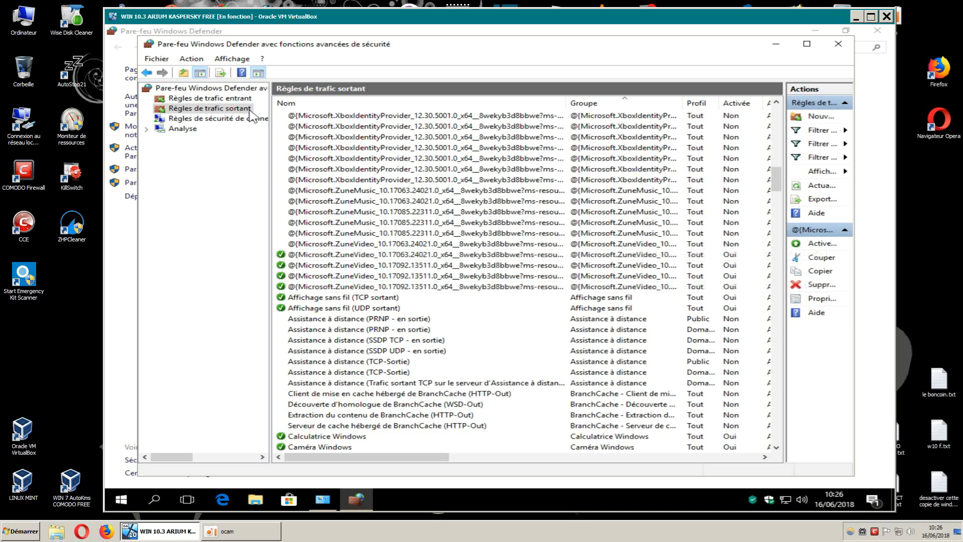
Show the inbound rules and widen the Name column to read the full names of the enabled microsoft.windowscommunicationsapps rules.
{"action": "left_click", "coordinate": [215, 99]}
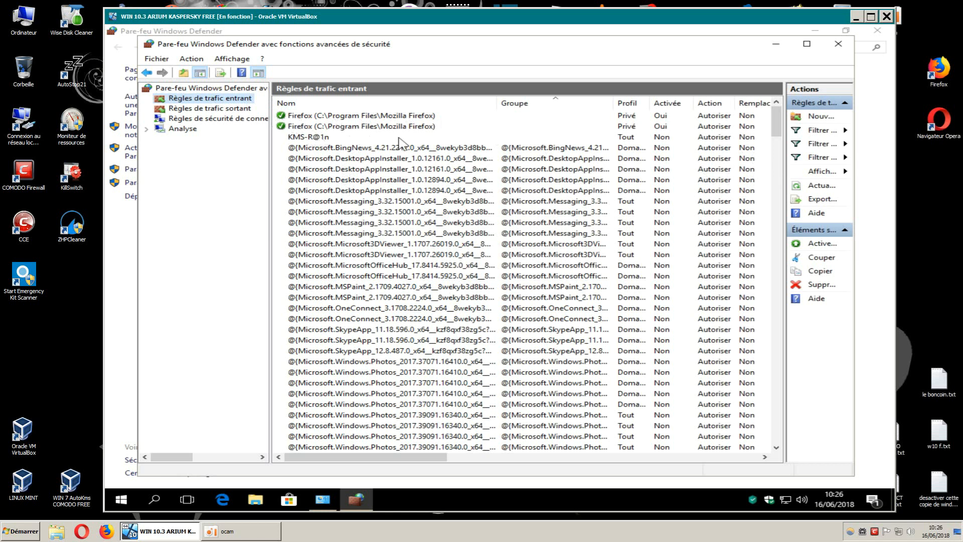
{"action": "scroll", "coordinate": [779, 140], "scroll_direction": "down", "scroll_amount": 2}
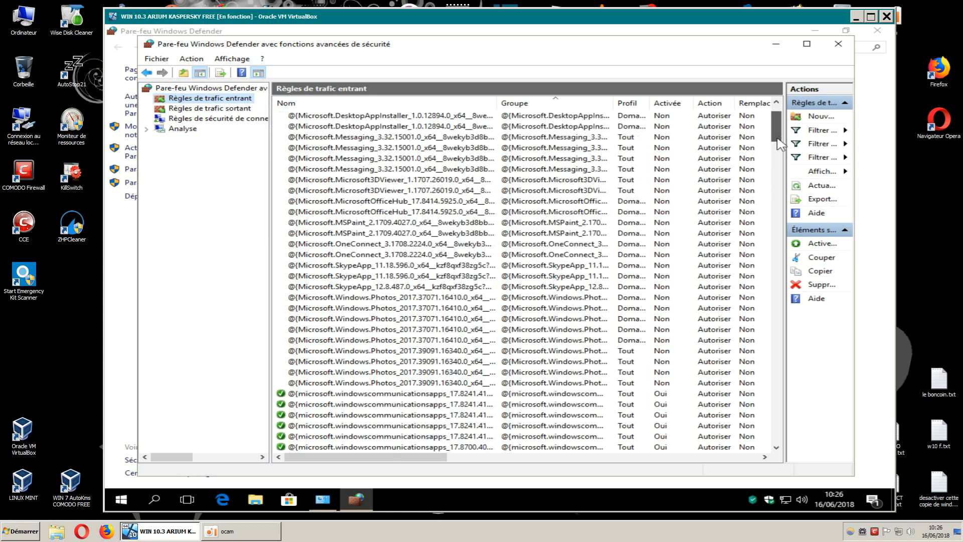
{"action": "scroll", "coordinate": [780, 143], "scroll_direction": "down", "scroll_amount": 4}
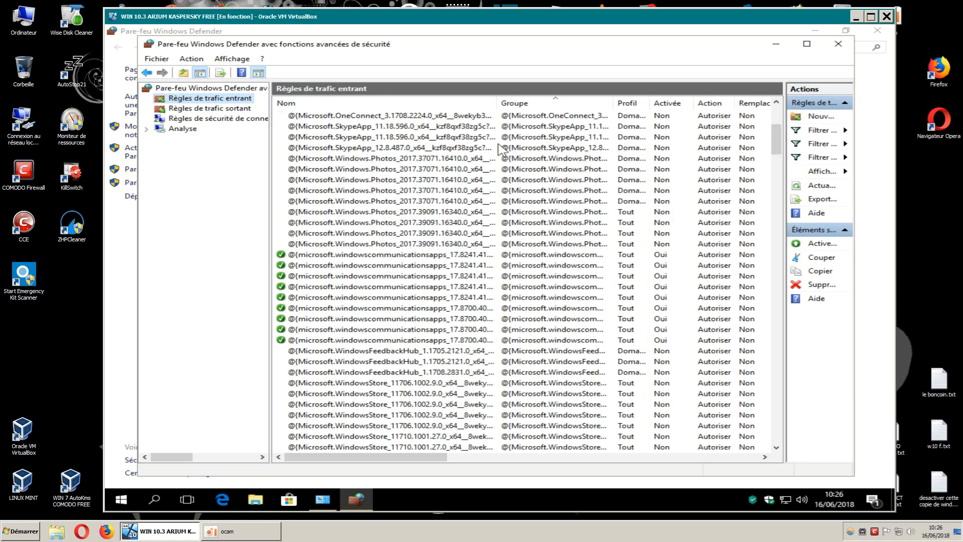
{"action": "left_click_drag", "start_coordinate": [498, 103], "coordinate": [585, 108]}
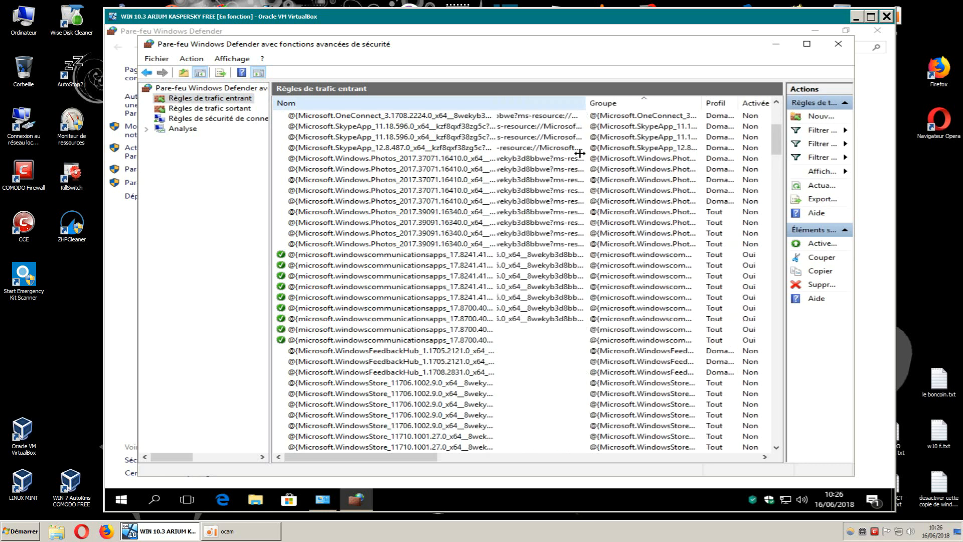
{"action": "left_click", "coordinate": [428, 266]}
{"action": "left_click", "coordinate": [423, 274]}
{"action": "left_click", "coordinate": [429, 286]}
{"action": "left_click", "coordinate": [432, 297]}
{"action": "left_click", "coordinate": [435, 308]}
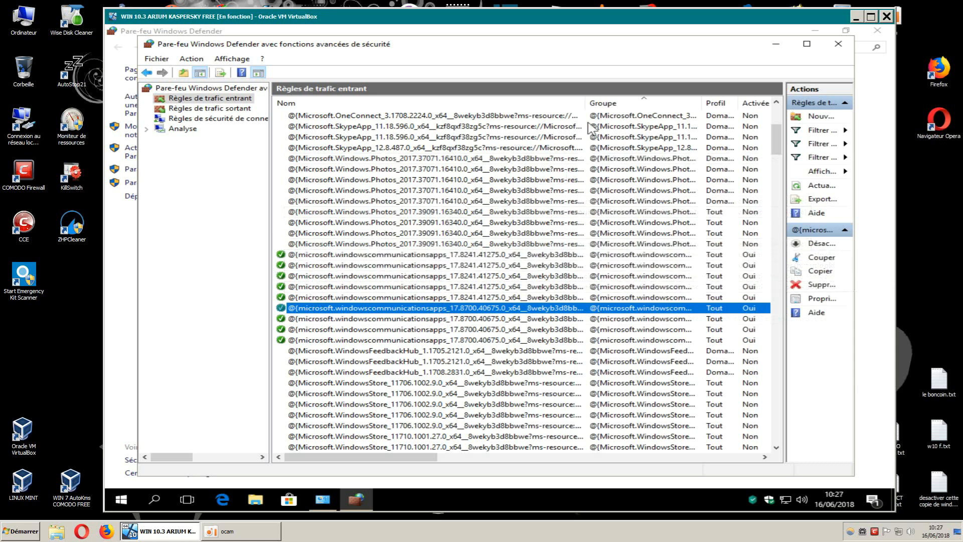
{"action": "left_click_drag", "start_coordinate": [585, 104], "coordinate": [644, 103]}
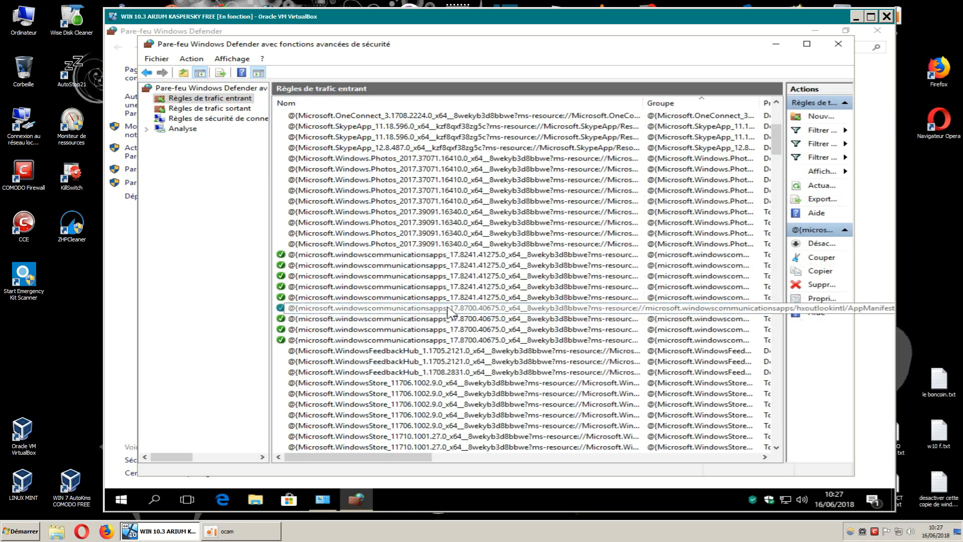
Examine the Microsoft.ZuneMusic inbound rules one by one.
{"action": "left_click_drag", "start_coordinate": [778, 154], "coordinate": [783, 178]}
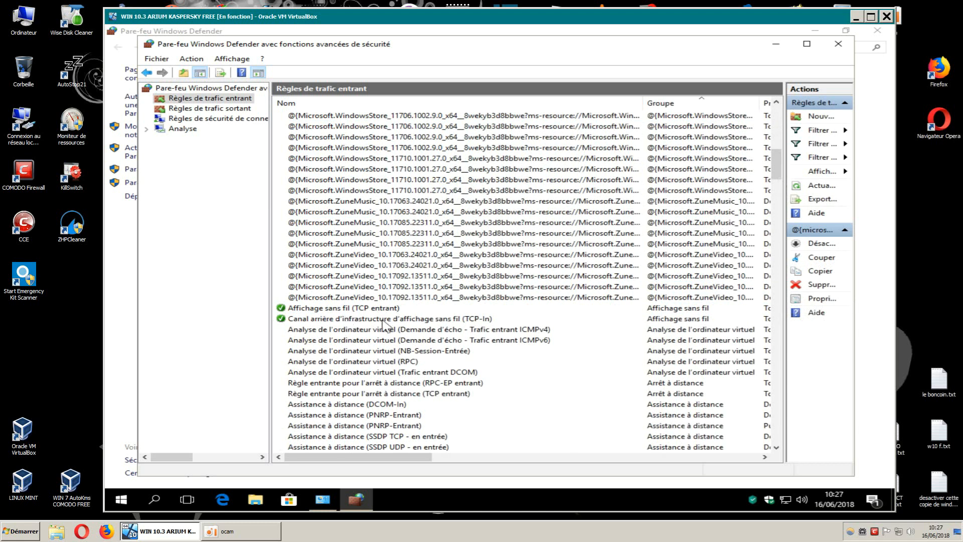
{"action": "mouse_move", "coordinate": [777, 177]}
{"action": "left_mouse_down"}
{"action": "mouse_move", "coordinate": [777, 195]}
{"action": "mouse_move", "coordinate": [776, 182]}
{"action": "left_mouse_up"}
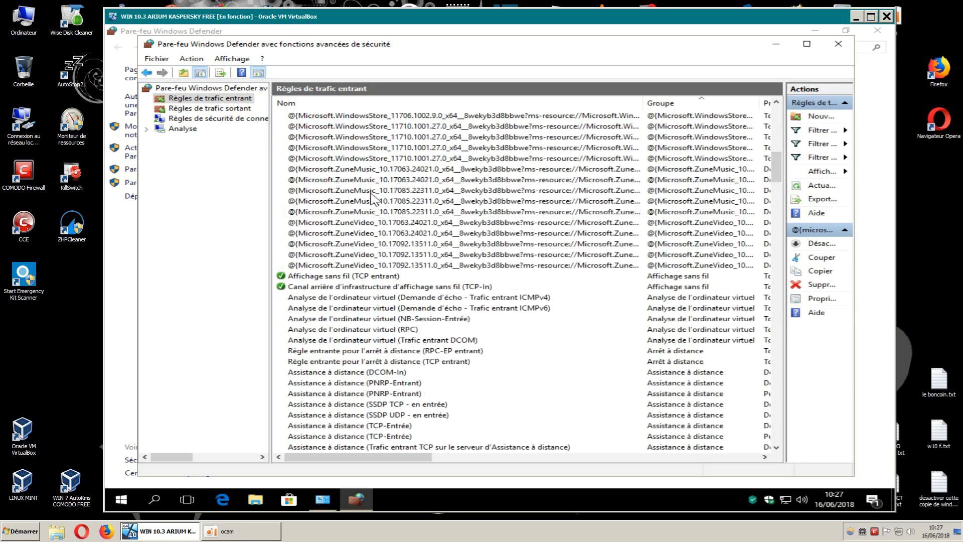
{"action": "left_click", "coordinate": [358, 182]}
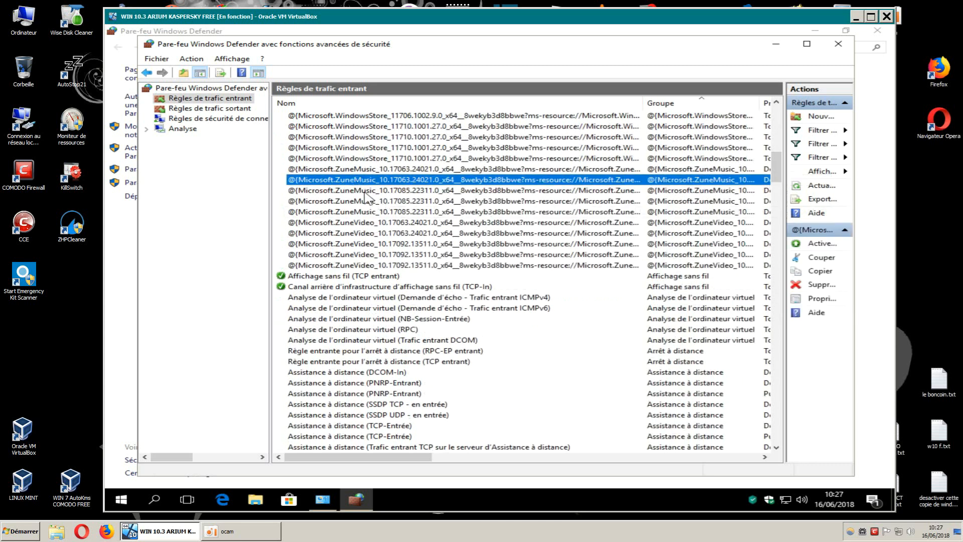
{"action": "left_click", "coordinate": [361, 191]}
{"action": "left_click", "coordinate": [360, 202]}
{"action": "left_click", "coordinate": [360, 212]}
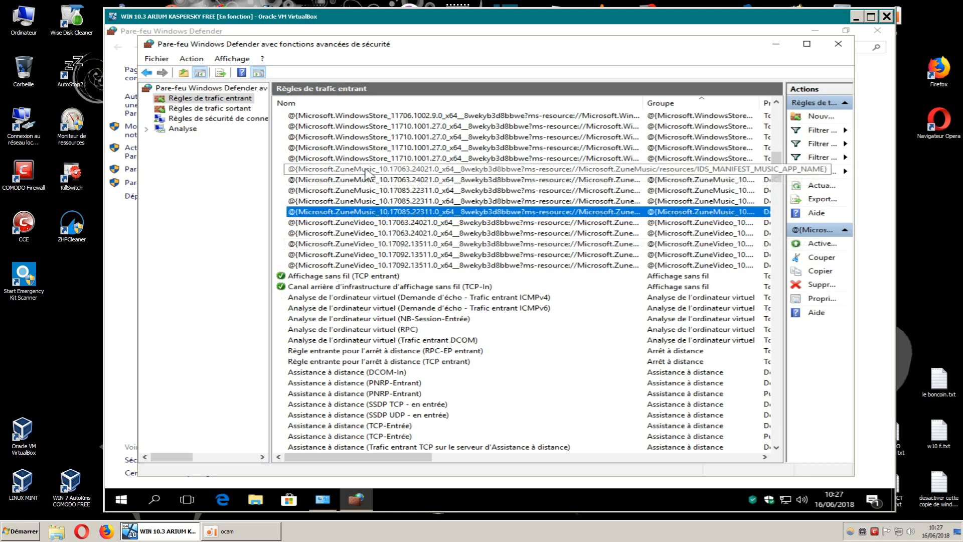
Select all WindowsStore, ZuneMusic and ZuneVideo inbound rules together and check which actions are offered for them, without applying any.
{"action": "left_click", "coordinate": [776, 102]}
{"action": "left_click", "coordinate": [776, 102]}
{"action": "left_click", "coordinate": [777, 102]}
{"action": "left_click", "coordinate": [777, 102]}
{"action": "left_click", "coordinate": [776, 102]}
{"action": "left_click", "coordinate": [425, 137]}
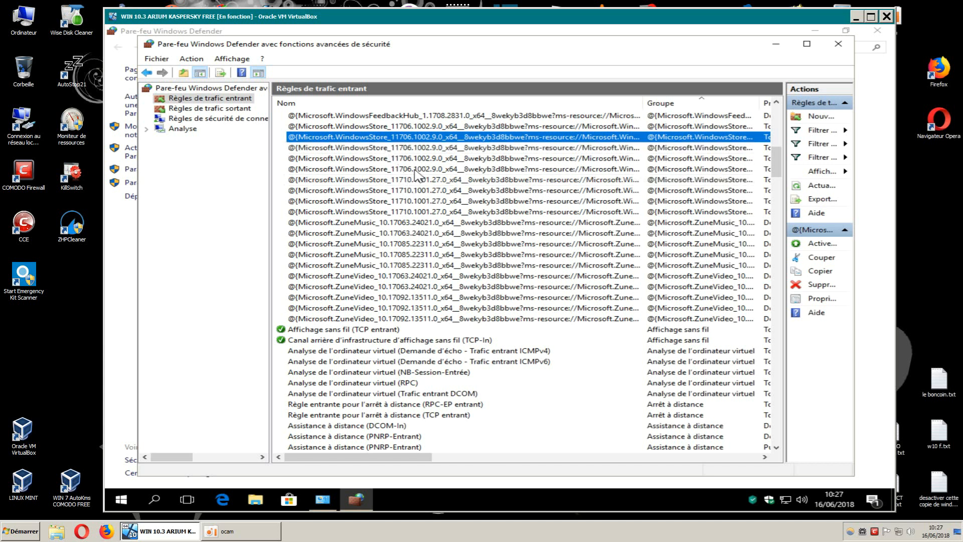
{"action": "left_click", "coordinate": [375, 149], "text": "shift"}
{"action": "left_click", "coordinate": [382, 170], "text": "shift"}
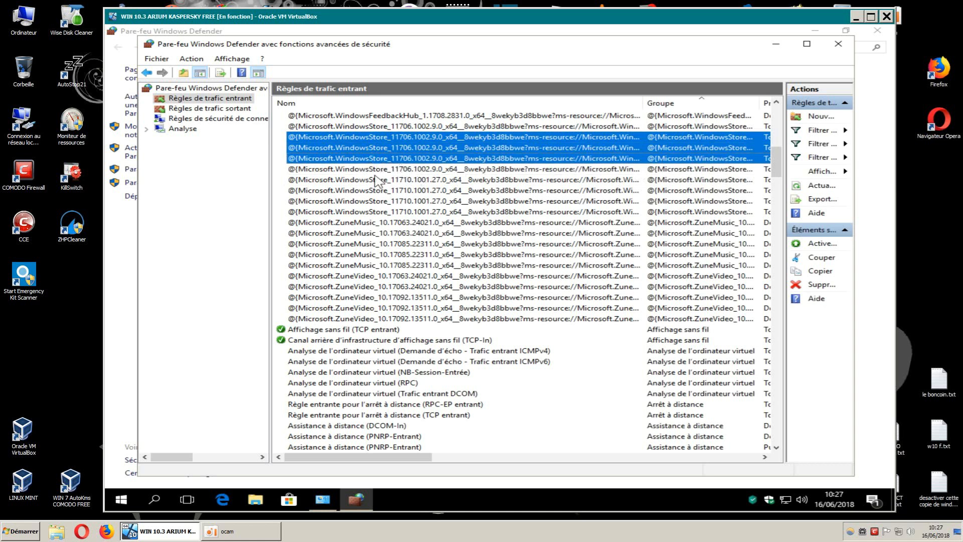
{"action": "left_click", "coordinate": [390, 180], "text": "shift"}
{"action": "left_click", "coordinate": [385, 190], "text": "shift"}
{"action": "left_click", "coordinate": [388, 201], "text": "shift"}
{"action": "left_click", "coordinate": [390, 212], "text": "shift"}
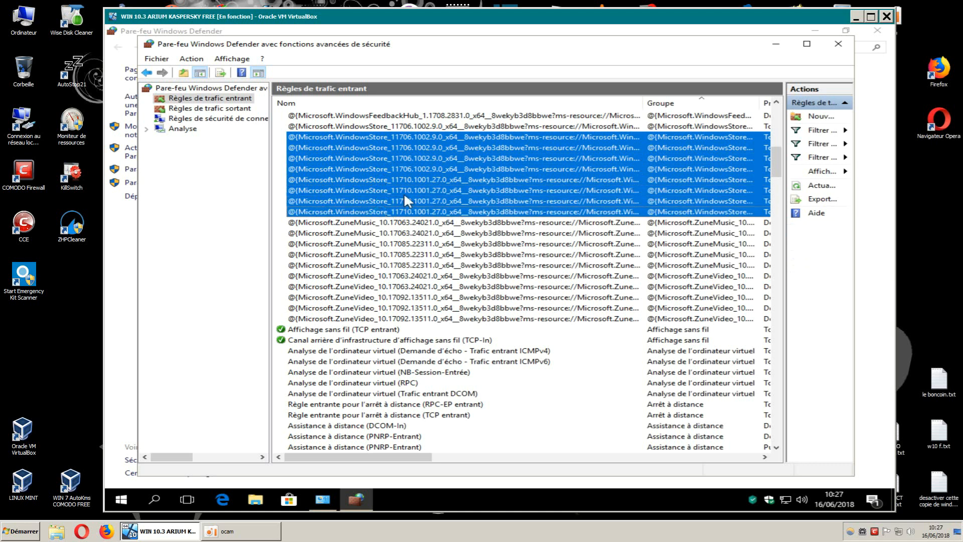
{"action": "left_click", "coordinate": [377, 127], "text": "ctrl"}
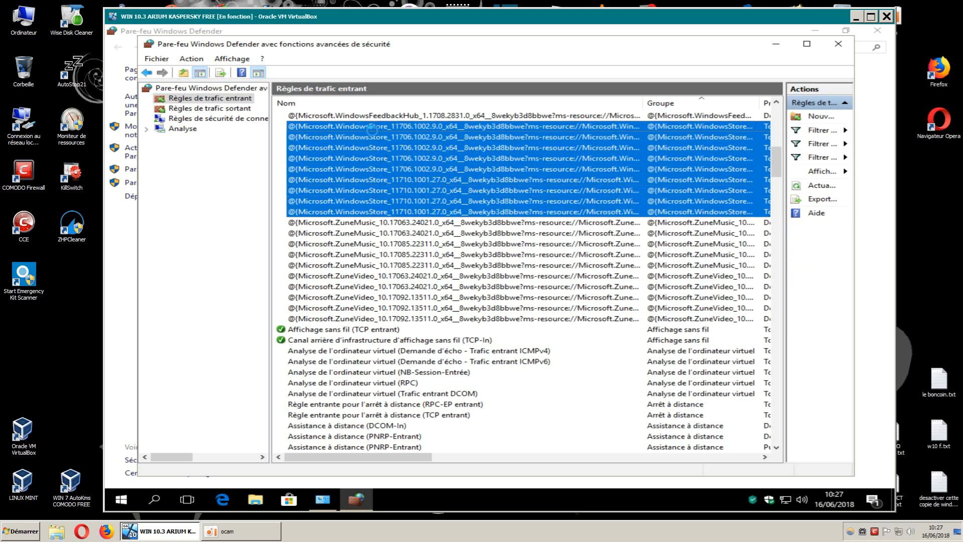
{"action": "left_click", "coordinate": [355, 224], "text": "shift"}
{"action": "left_click", "coordinate": [362, 234], "text": "shift"}
{"action": "left_click", "coordinate": [363, 245], "text": "shift"}
{"action": "left_click", "coordinate": [365, 256], "text": "shift"}
{"action": "left_click", "coordinate": [367, 266], "text": "shift"}
{"action": "left_click", "coordinate": [368, 276], "text": "shift"}
{"action": "left_click", "coordinate": [368, 287], "text": "shift"}
{"action": "left_click", "coordinate": [366, 298], "text": "shift"}
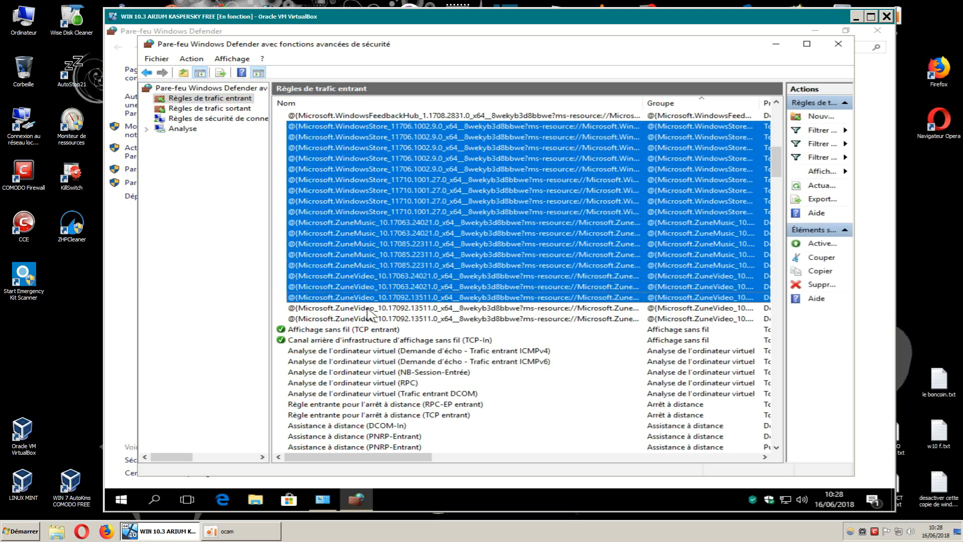
{"action": "left_click", "coordinate": [371, 308], "text": "shift"}
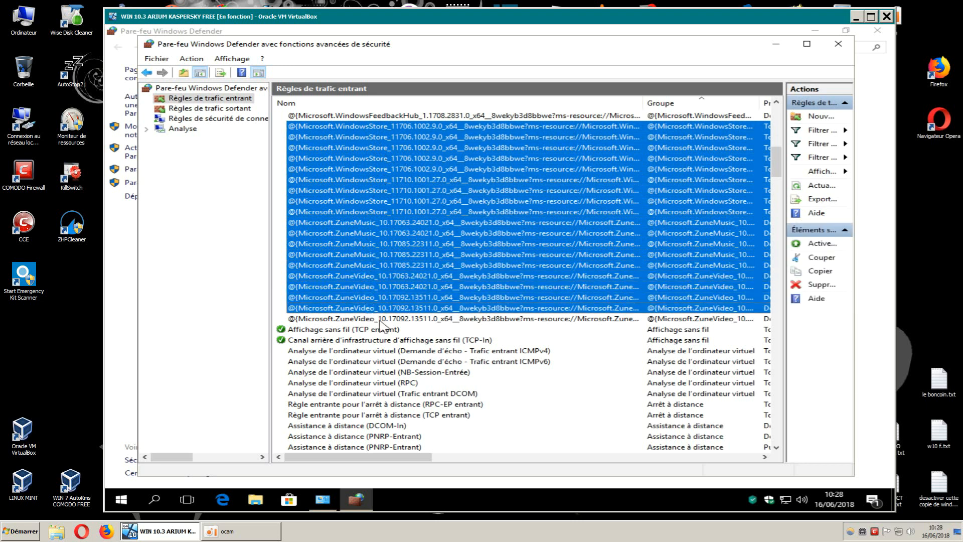
{"action": "left_click", "coordinate": [463, 322], "text": "shift"}
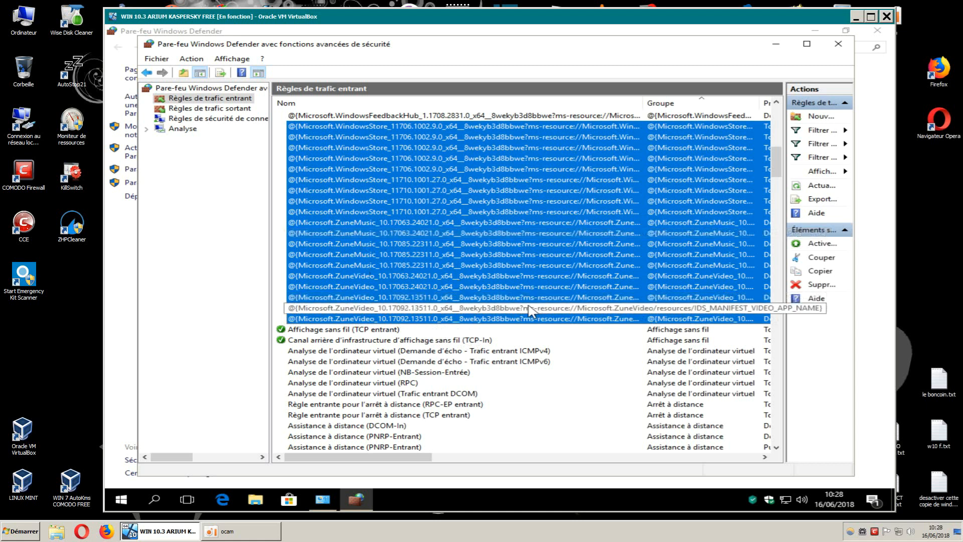
{"action": "right_click", "coordinate": [430, 196]}
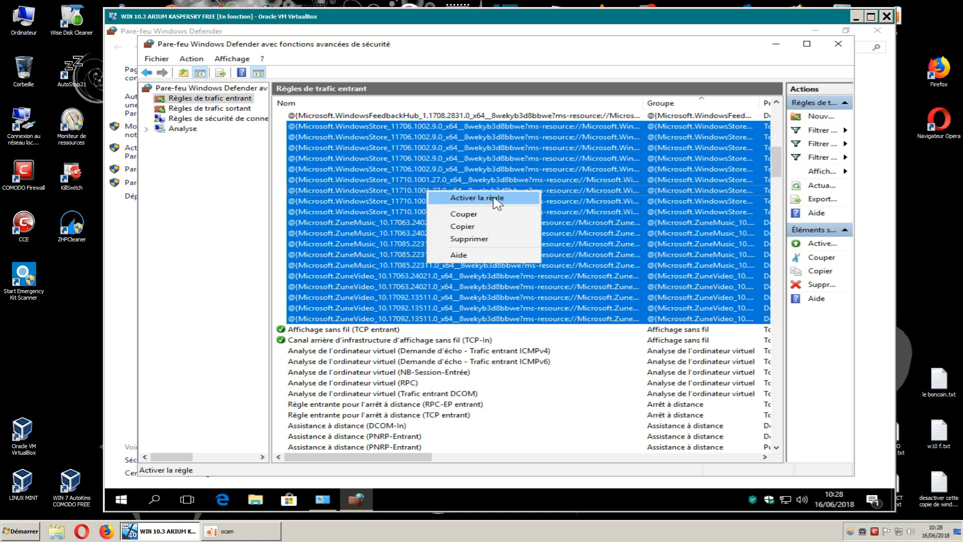
{"action": "left_click", "coordinate": [776, 168]}
Sort the inbound rules by action and look through the network discovery and remote management entries.
{"action": "left_click_drag", "start_coordinate": [776, 168], "coordinate": [776, 218]}
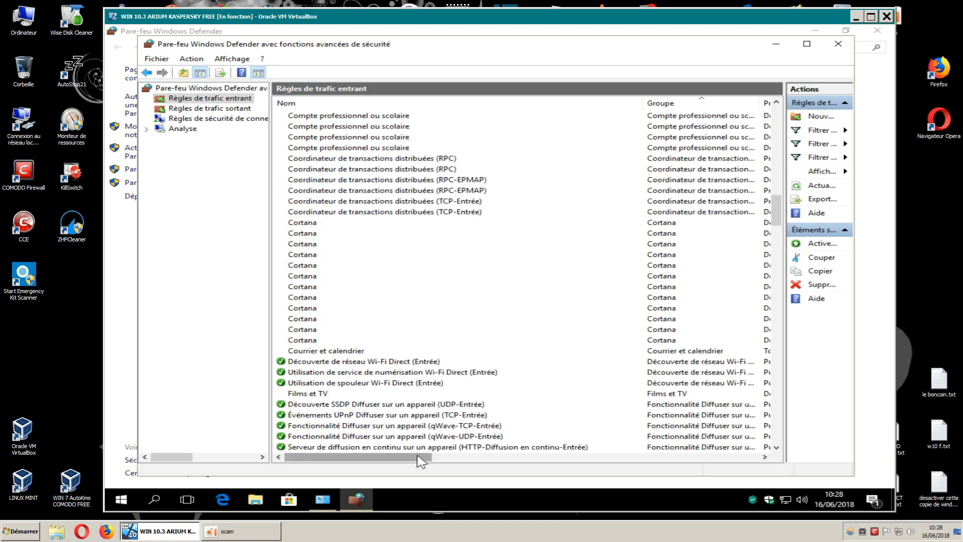
{"action": "left_click_drag", "start_coordinate": [270, 328], "coordinate": [240, 325]}
{"action": "left_click_drag", "start_coordinate": [406, 457], "coordinate": [514, 458]}
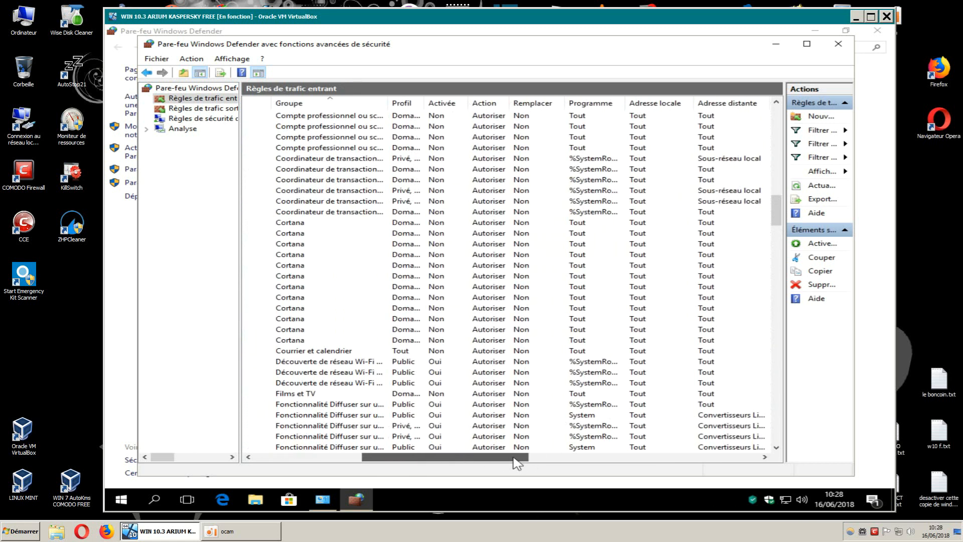
{"action": "left_click", "coordinate": [485, 103]}
{"action": "left_click_drag", "start_coordinate": [503, 457], "coordinate": [321, 458]}
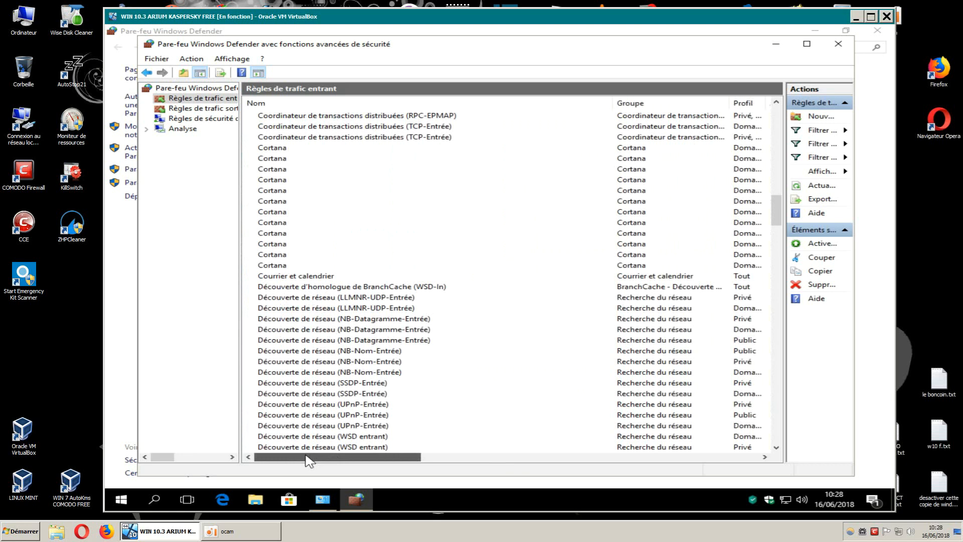
{"action": "left_click_drag", "start_coordinate": [777, 225], "coordinate": [772, 258]}
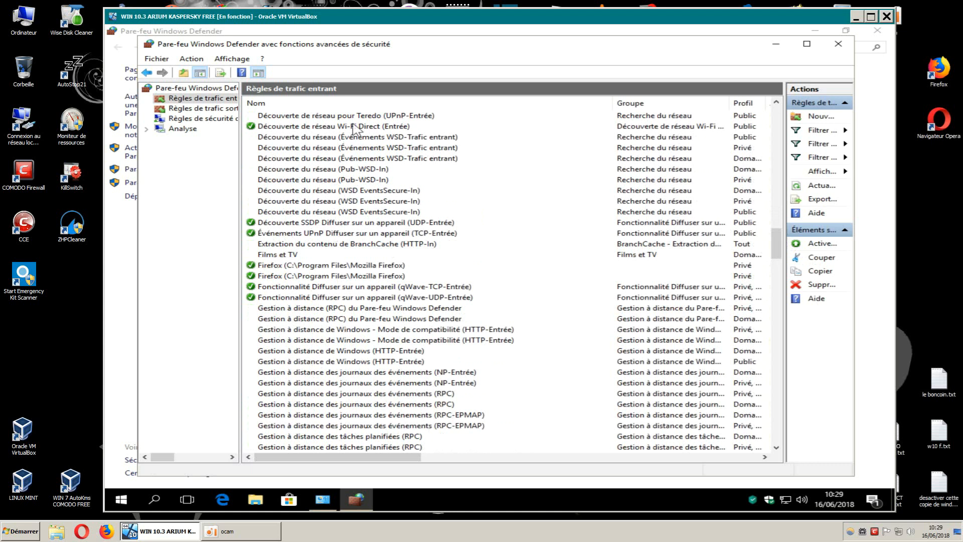
{"action": "left_click_drag", "start_coordinate": [416, 456], "coordinate": [354, 451]}
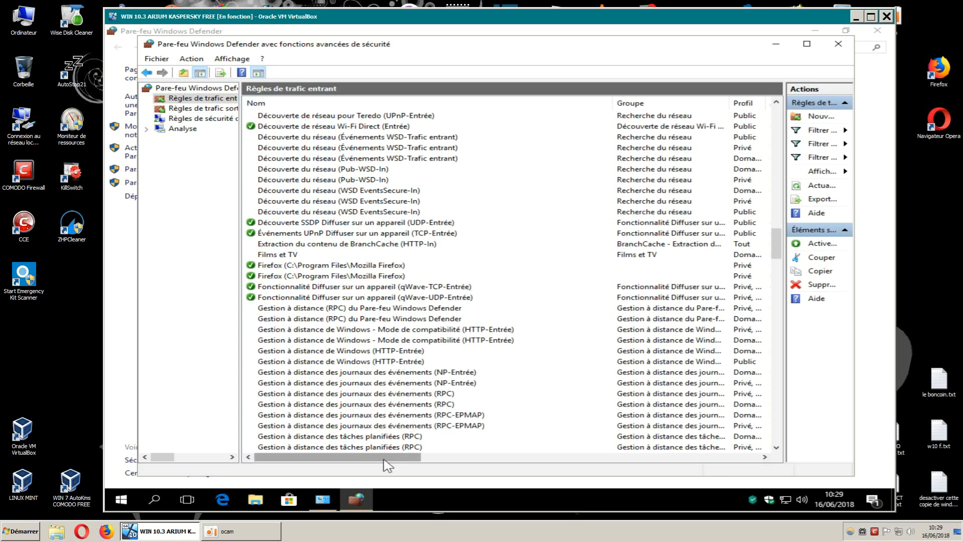
Sort the inbound rules by the Activée state and go down to the group of enabled rules.
{"action": "left_click_drag", "start_coordinate": [390, 459], "coordinate": [505, 460]}
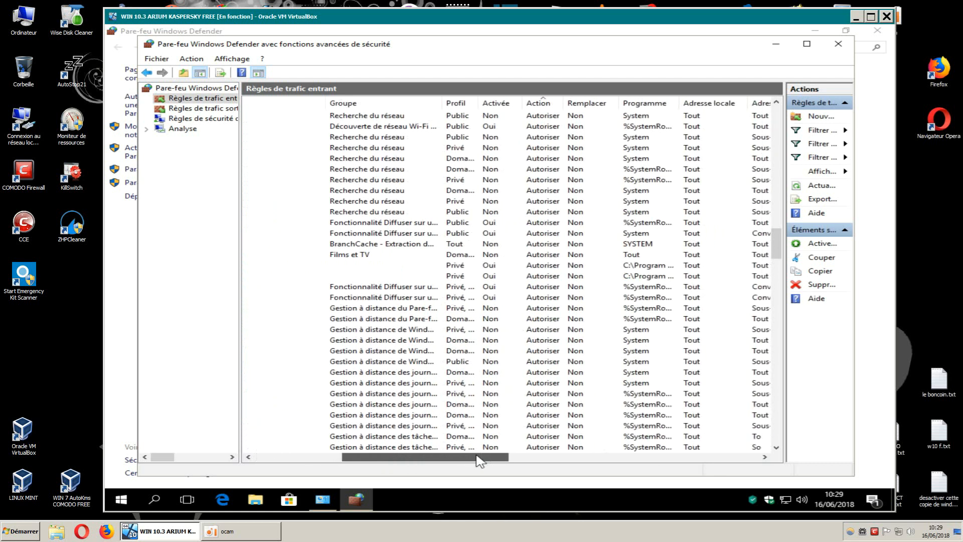
{"action": "left_click", "coordinate": [500, 107]}
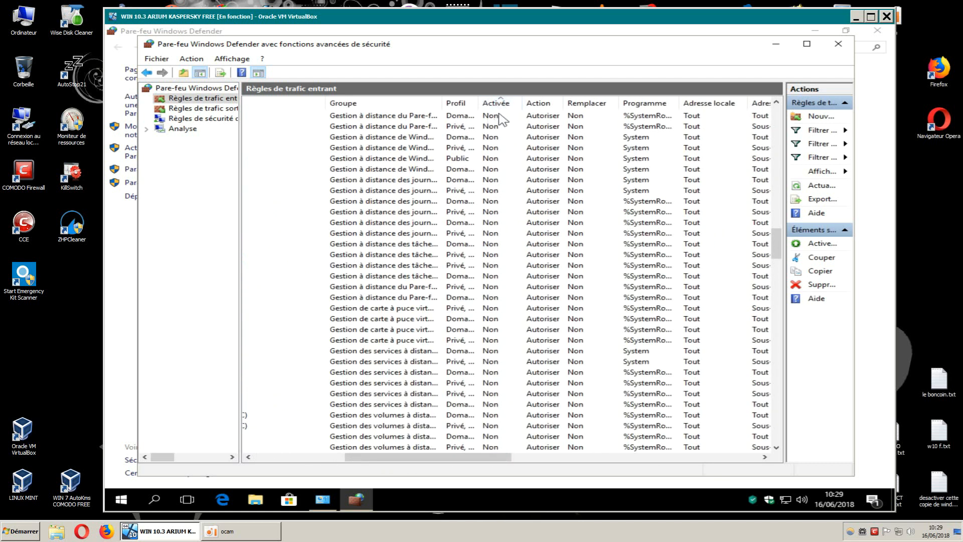
{"action": "mouse_move", "coordinate": [404, 458]}
{"action": "left_mouse_down"}
{"action": "mouse_move", "coordinate": [481, 457]}
{"action": "mouse_move", "coordinate": [406, 458]}
{"action": "left_mouse_up"}
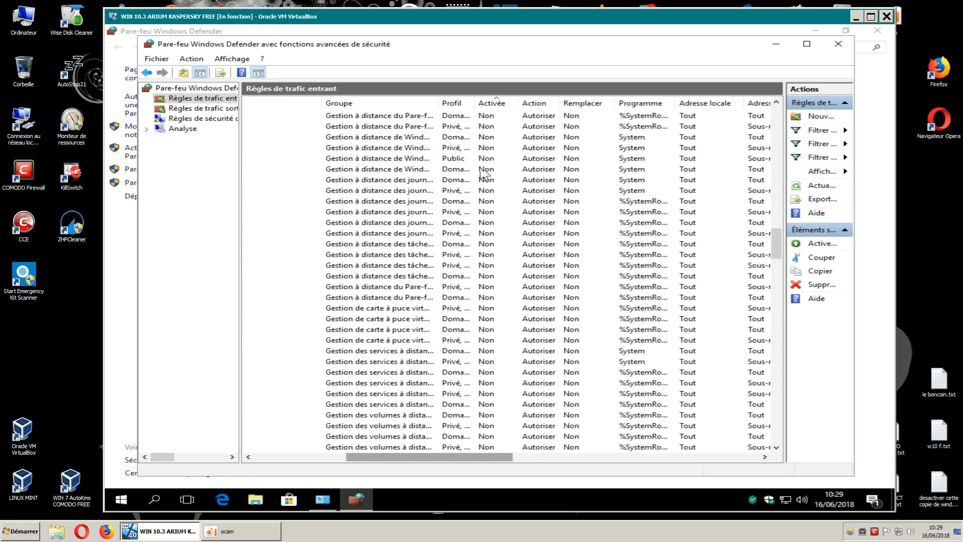
{"action": "left_click_drag", "start_coordinate": [468, 457], "coordinate": [349, 459]}
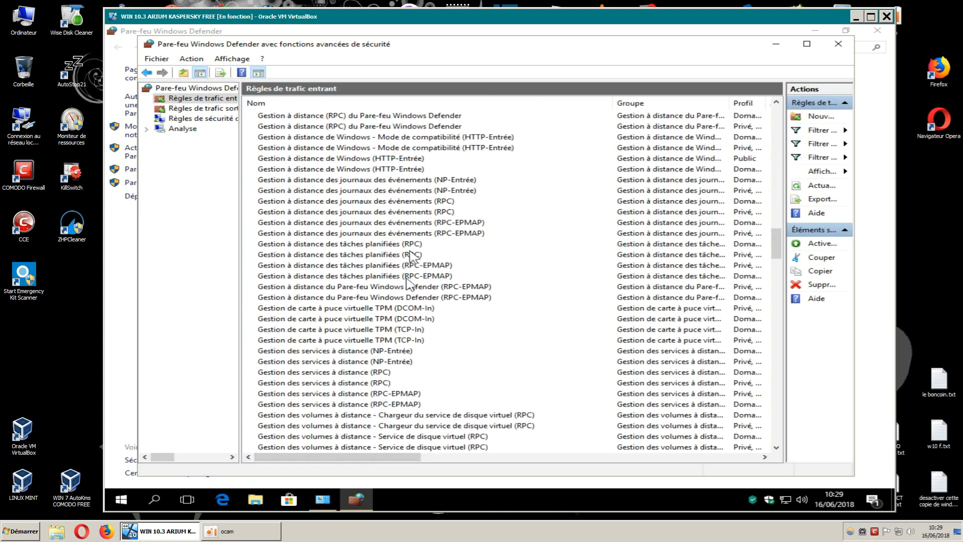
{"action": "left_click_drag", "start_coordinate": [777, 242], "coordinate": [774, 401]}
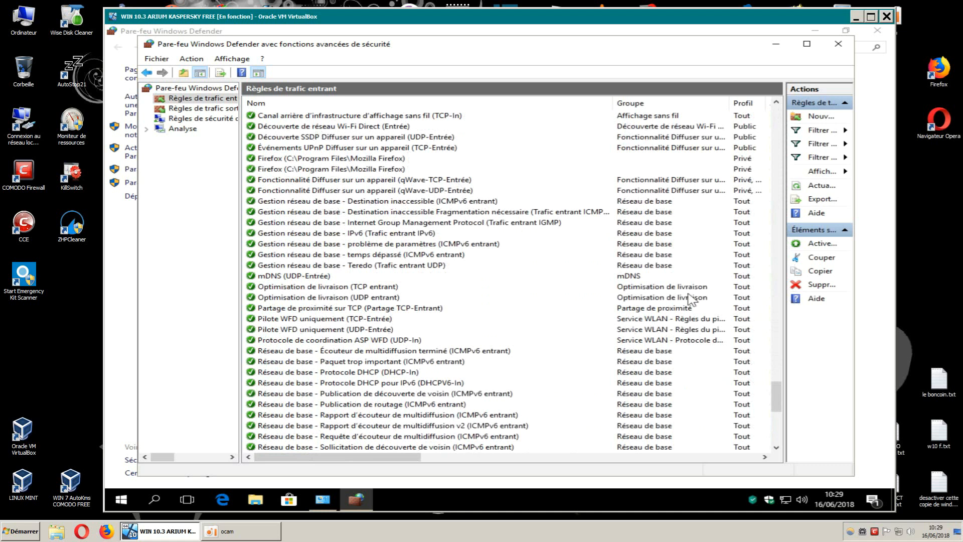
Examine where the enabled inbound rules begin, checking the disabled Xbox rules just above and the enabled rules that follow.
{"action": "left_click", "coordinate": [777, 103]}
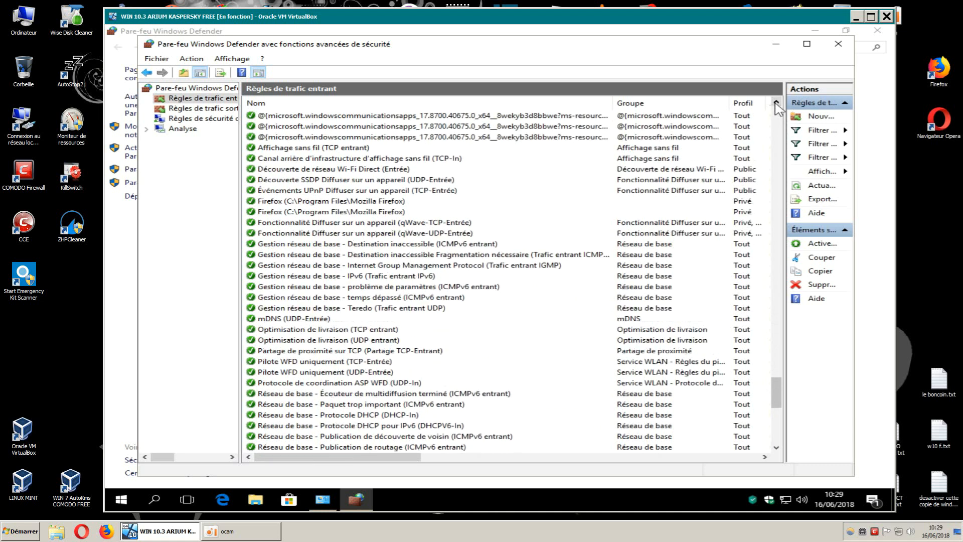
{"action": "left_click", "coordinate": [776, 103]}
{"action": "left_click", "coordinate": [776, 103]}
{"action": "left_click", "coordinate": [776, 103]}
{"action": "left_click", "coordinate": [776, 103]}
{"action": "left_click", "coordinate": [776, 103]}
{"action": "left_click", "coordinate": [776, 103]}
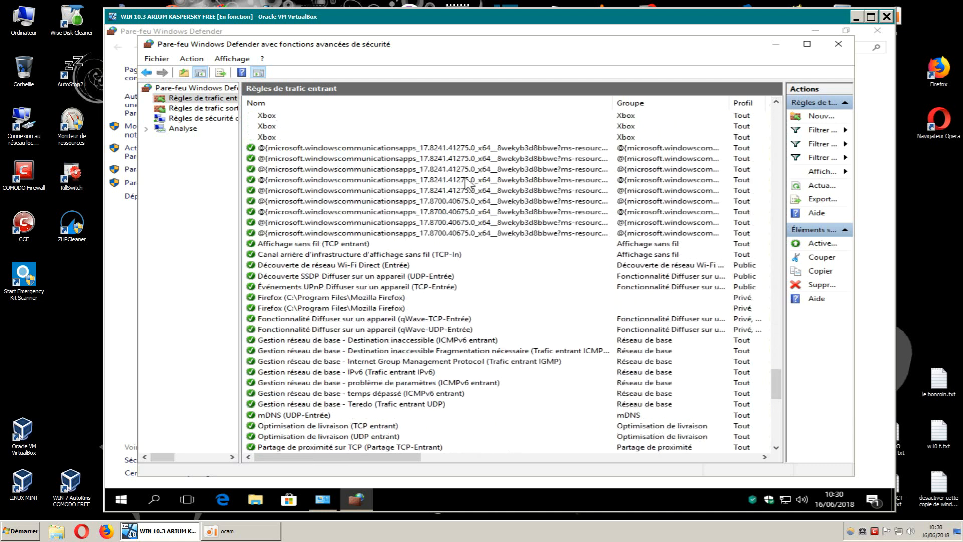
{"action": "scroll", "coordinate": [281, 201], "scroll_direction": "up", "scroll_amount": 2}
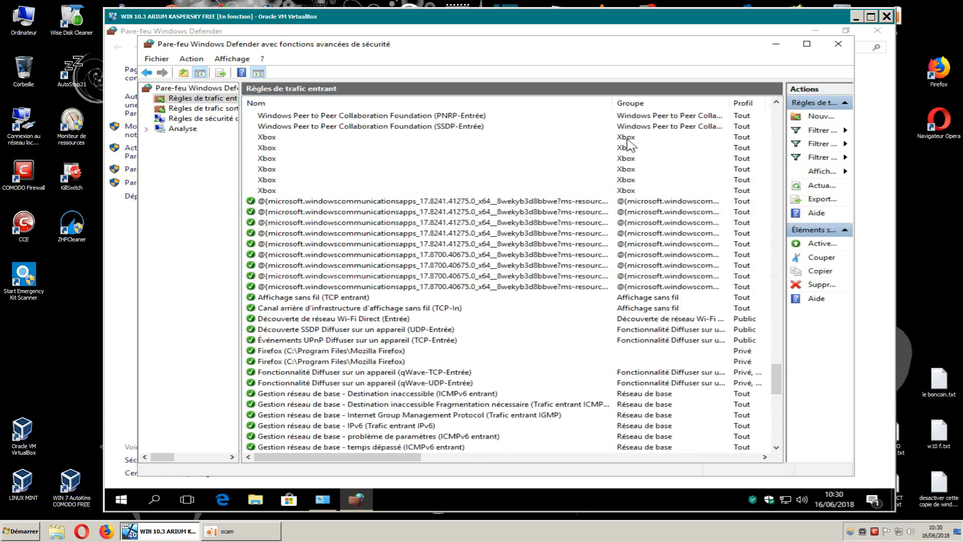
{"action": "left_click", "coordinate": [275, 137]}
{"action": "left_click", "coordinate": [273, 148]}
{"action": "left_click", "coordinate": [273, 159]}
{"action": "left_click", "coordinate": [274, 169]}
{"action": "left_click", "coordinate": [273, 180]}
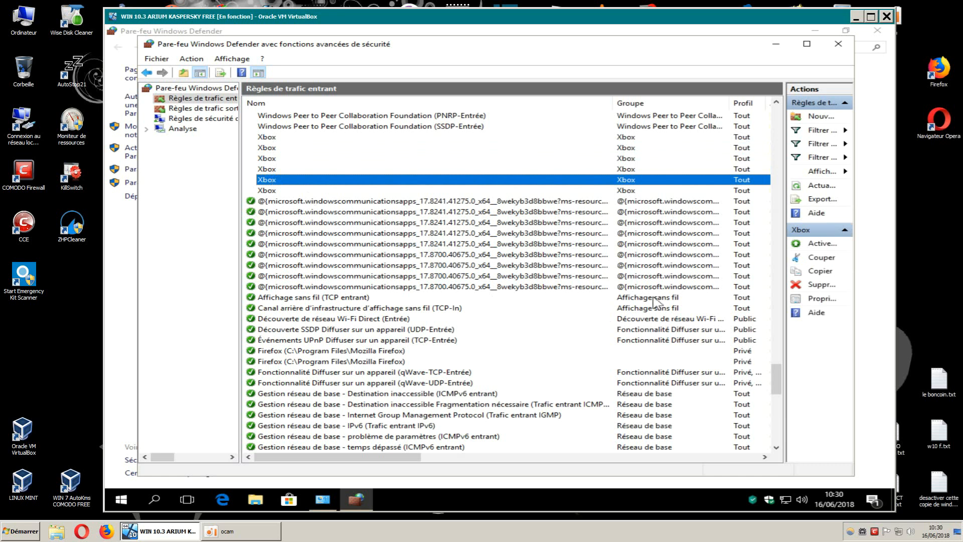
{"action": "left_click_drag", "start_coordinate": [776, 371], "coordinate": [776, 383]}
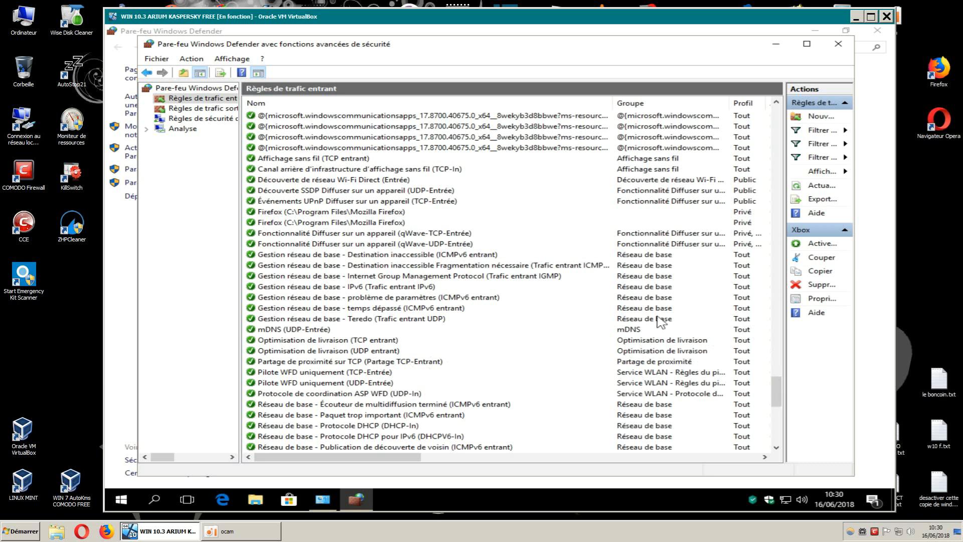
Examine the enabled windowscommunicationsapps inbound rules and the enabled network rules that follow, down to the Se connecter entries.
{"action": "left_click", "coordinate": [386, 126]}
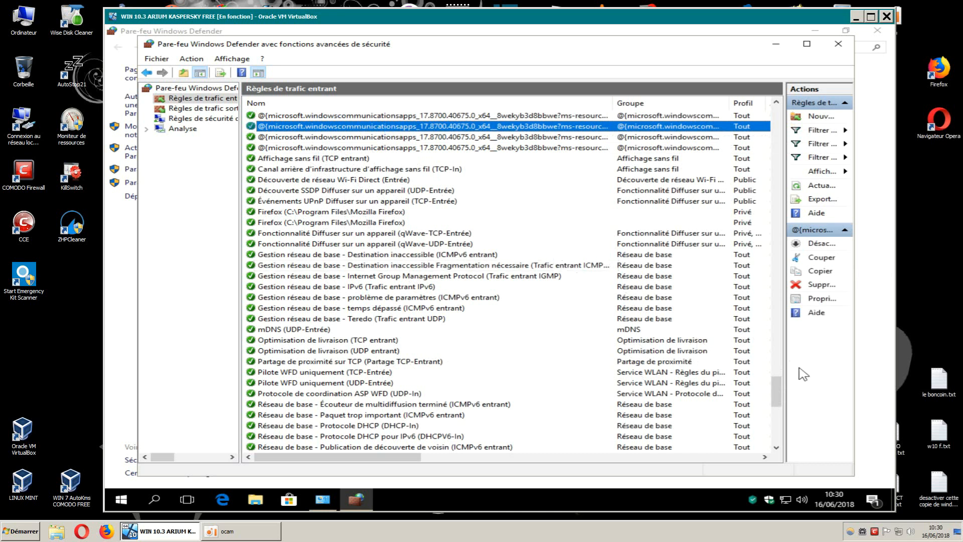
{"action": "scroll", "coordinate": [780, 395], "scroll_direction": "up", "scroll_amount": 2}
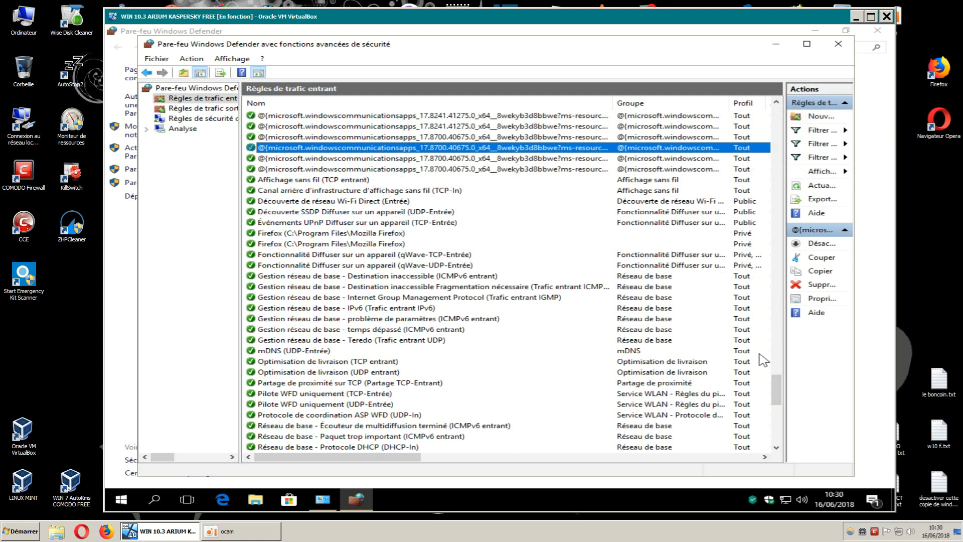
{"action": "left_click_drag", "start_coordinate": [778, 384], "coordinate": [784, 421]}
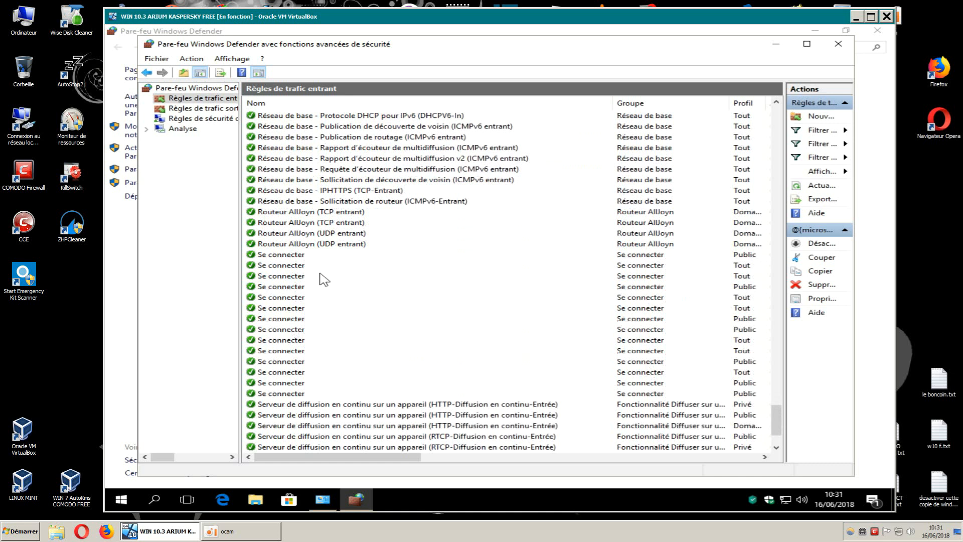
Disable all of the enabled Se connecter inbound rules at once.
{"action": "left_click", "coordinate": [286, 255]}
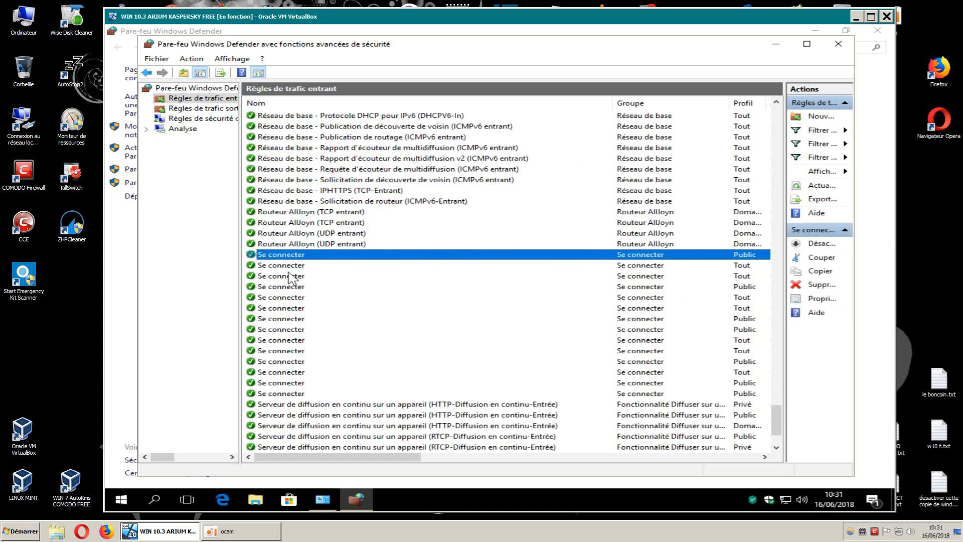
{"action": "left_click", "coordinate": [293, 267], "text": "ctrl"}
{"action": "left_click", "coordinate": [292, 277], "text": "ctrl"}
{"action": "left_click", "coordinate": [292, 288], "text": "ctrl"}
{"action": "left_click", "coordinate": [292, 298], "text": "ctrl"}
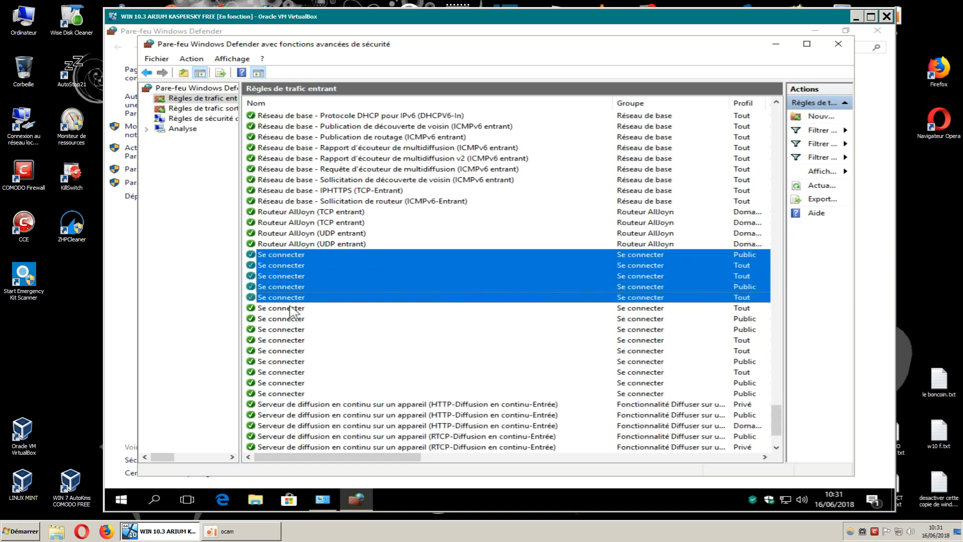
{"action": "left_click", "coordinate": [292, 309], "text": "ctrl"}
{"action": "left_click", "coordinate": [292, 319], "text": "ctrl"}
{"action": "left_click", "coordinate": [292, 330], "text": "ctrl"}
{"action": "left_click", "coordinate": [291, 341], "text": "ctrl"}
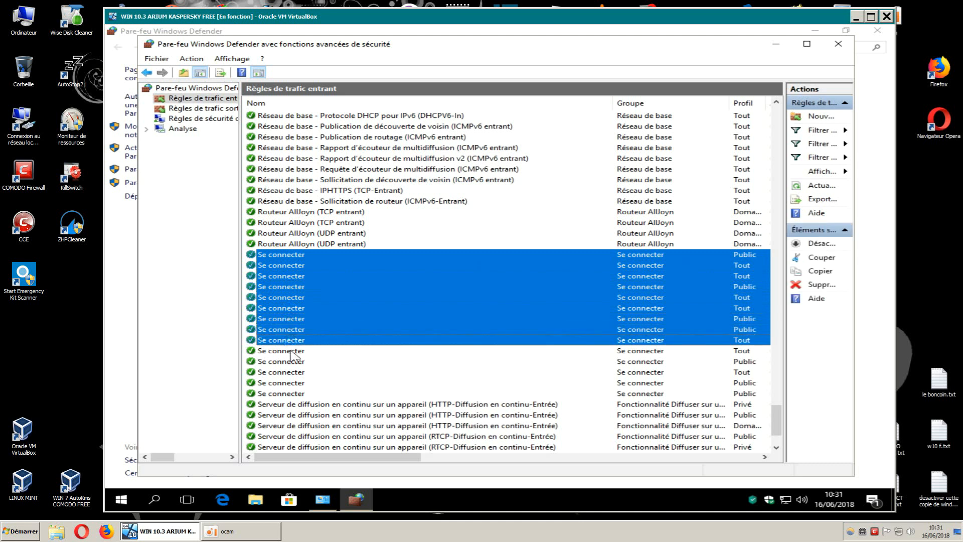
{"action": "left_click", "coordinate": [292, 351], "text": "ctrl"}
{"action": "left_click", "coordinate": [292, 362], "text": "ctrl"}
{"action": "left_click", "coordinate": [292, 372], "text": "ctrl"}
{"action": "left_click", "coordinate": [292, 383], "text": "ctrl"}
{"action": "left_click", "coordinate": [292, 394], "text": "ctrl"}
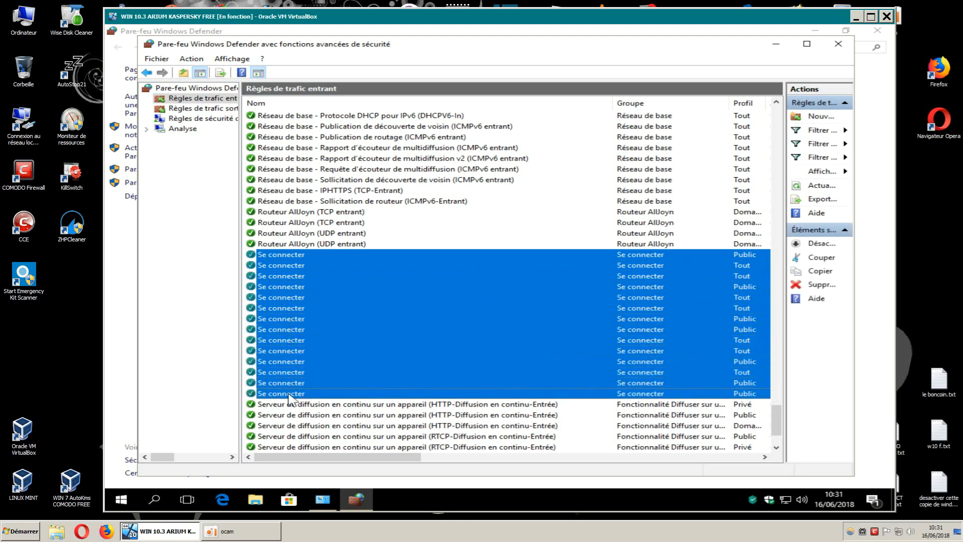
{"action": "right_click", "coordinate": [303, 351]}
{"action": "left_click", "coordinate": [329, 356]}
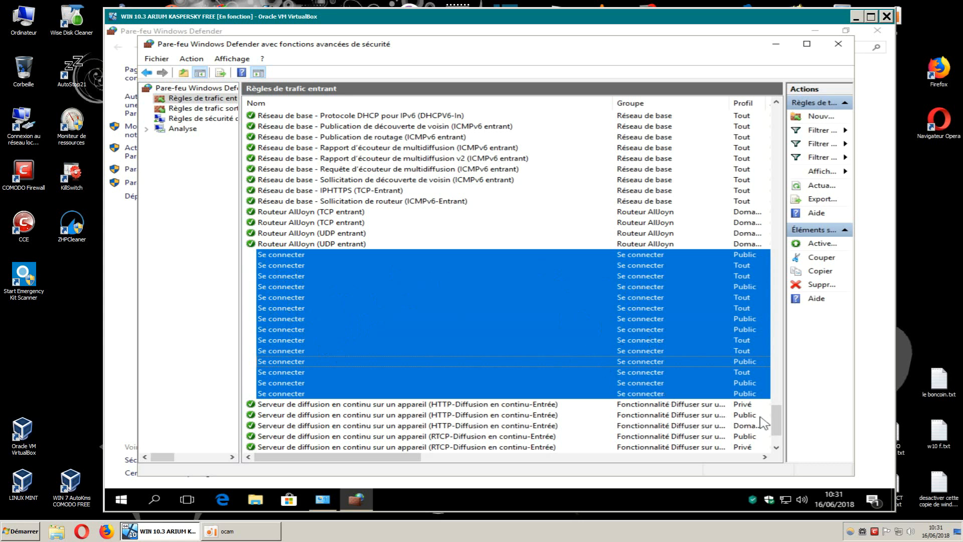
Check the end of the inbound rules, then display the outbound rules sorted by action in reverse order, with the Xbox TCUI entries first.
{"action": "left_click_drag", "start_coordinate": [777, 416], "coordinate": [776, 425]}
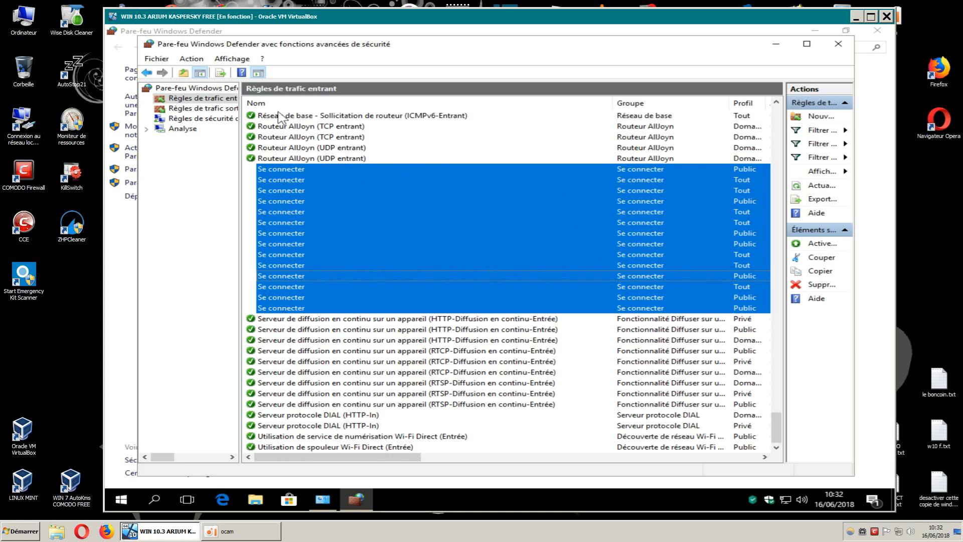
{"action": "left_click_drag", "start_coordinate": [240, 121], "coordinate": [284, 127]}
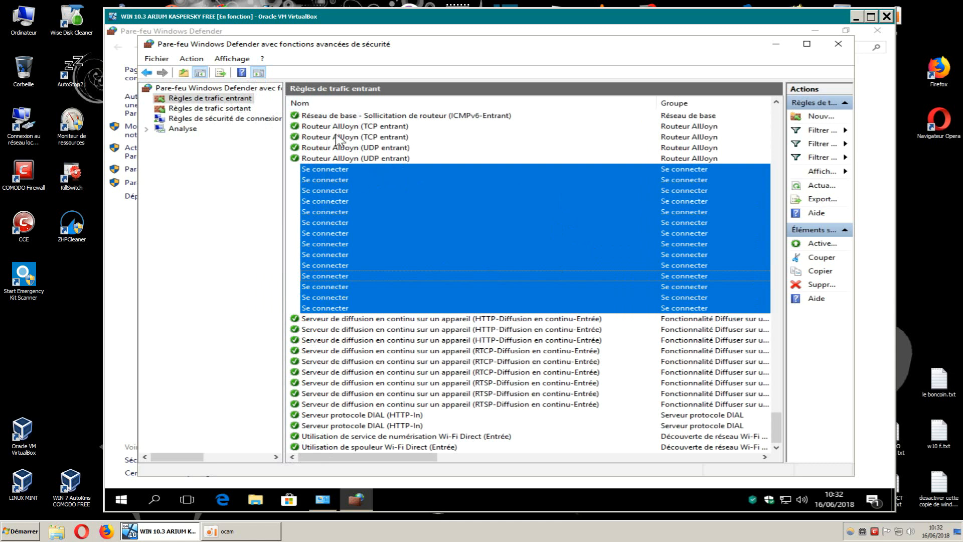
{"action": "left_click", "coordinate": [237, 108]}
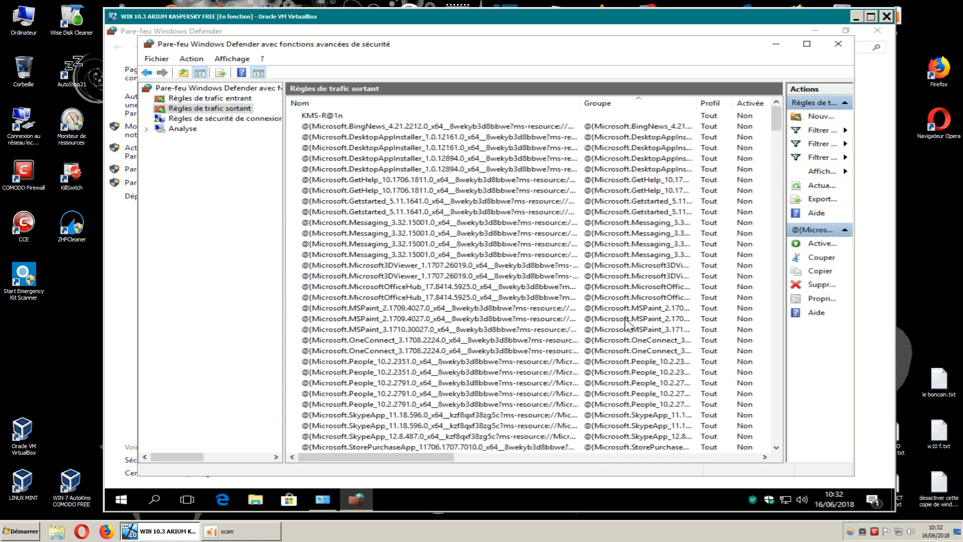
{"action": "left_click_drag", "start_coordinate": [435, 461], "coordinate": [473, 457]}
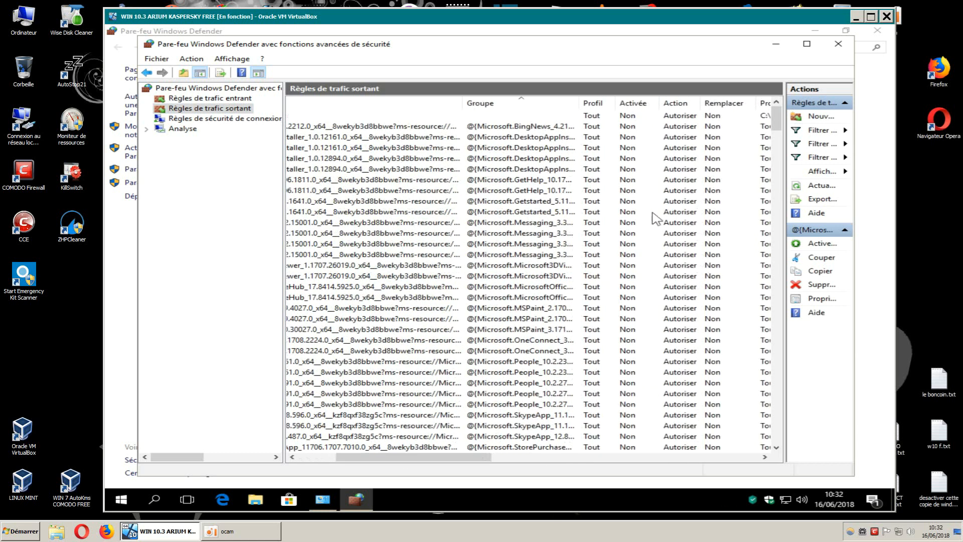
{"action": "left_click", "coordinate": [680, 104]}
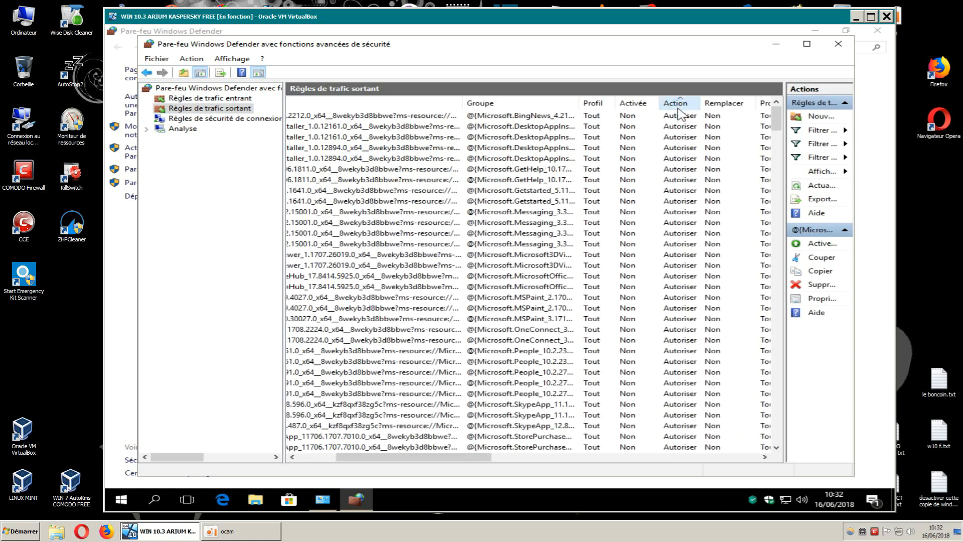
{"action": "left_click_drag", "start_coordinate": [451, 467], "coordinate": [326, 465]}
{"action": "left_click_drag", "start_coordinate": [284, 390], "coordinate": [253, 391]}
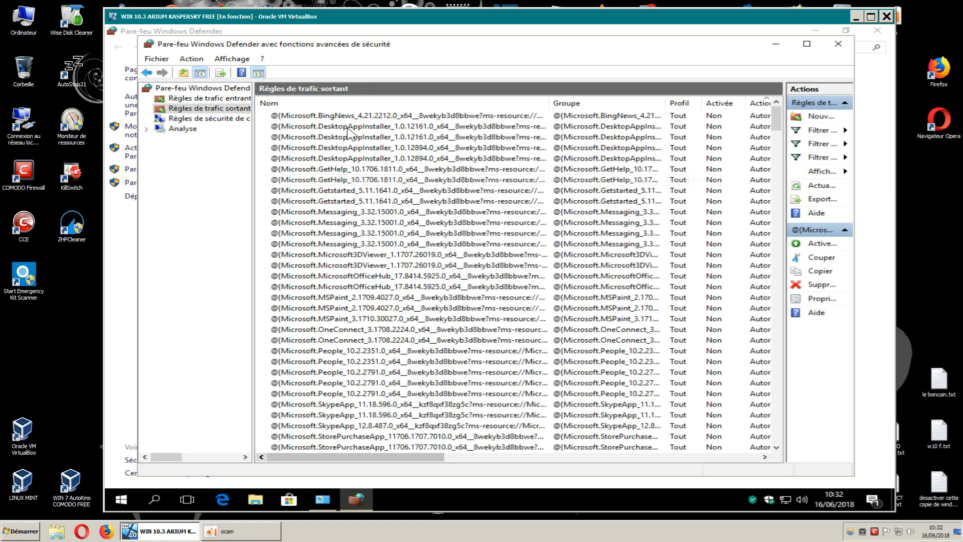
{"action": "left_click", "coordinate": [758, 104]}
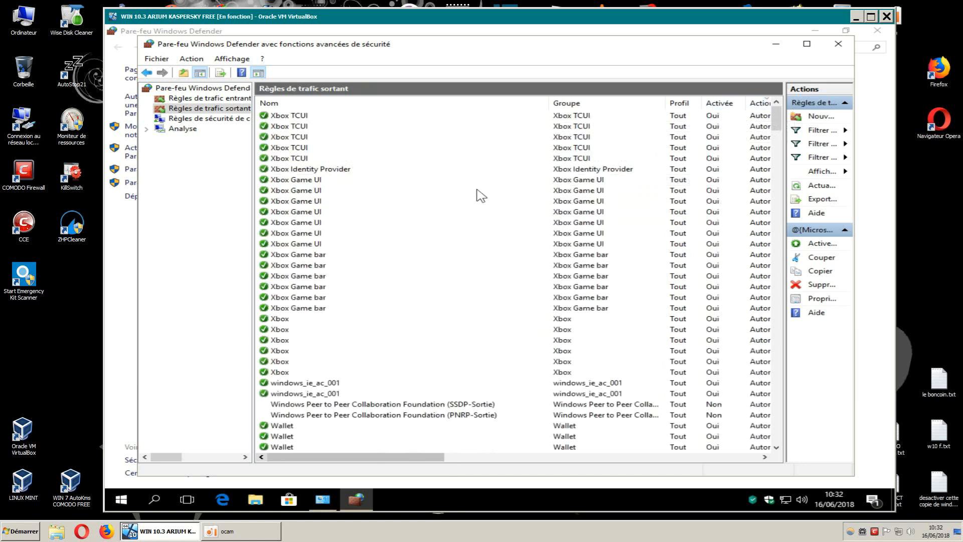
{"action": "mouse_move", "coordinate": [776, 122]}
{"action": "left_mouse_down"}
{"action": "mouse_move", "coordinate": [777, 138]}
{"action": "mouse_move", "coordinate": [777, 114]}
{"action": "left_mouse_up"}
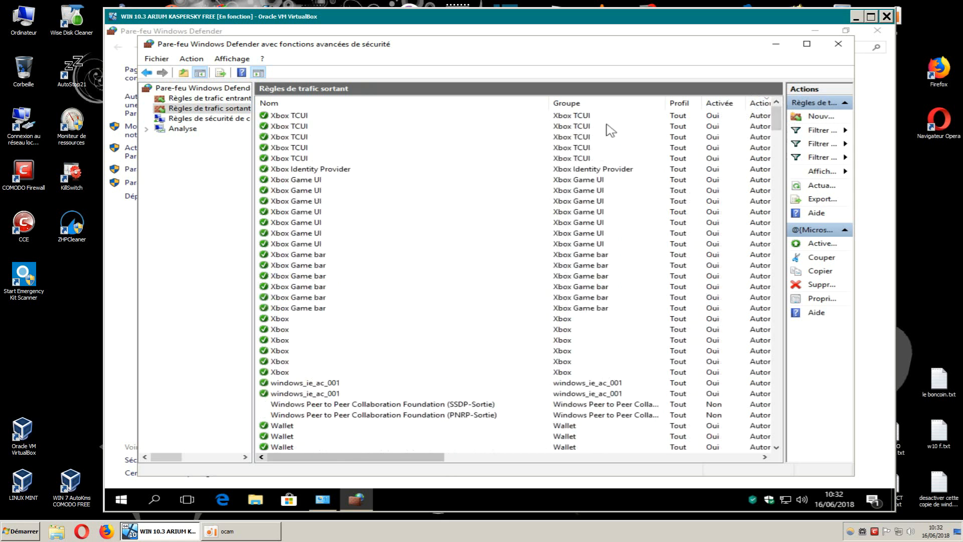
Disable all Xbox TCUI, Xbox Identity Provider, Xbox Game UI and Xbox Game bar outbound rules together.
{"action": "left_click", "coordinate": [296, 116]}
{"action": "left_click", "coordinate": [301, 128], "text": "ctrl"}
{"action": "left_click", "coordinate": [302, 139], "text": "ctrl"}
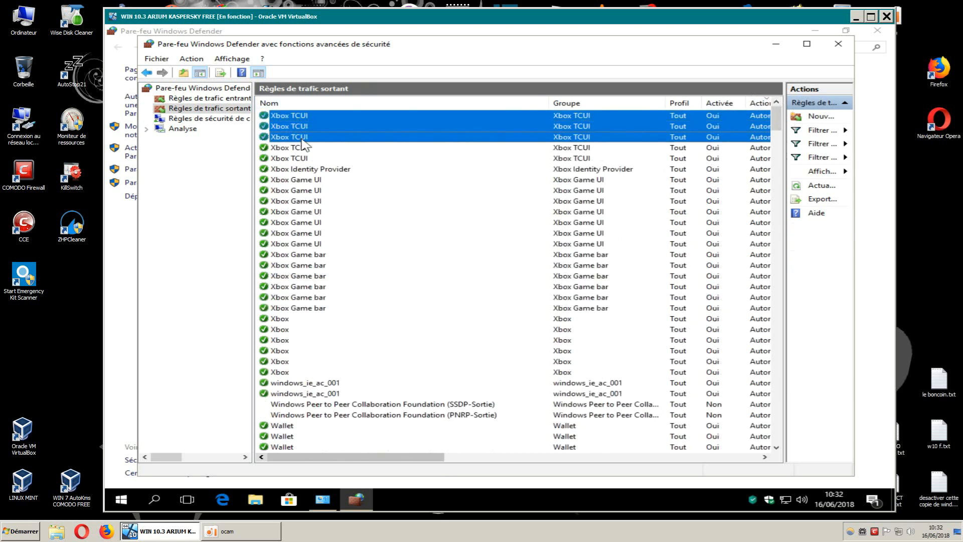
{"action": "left_click", "coordinate": [303, 148], "text": "ctrl"}
{"action": "left_click", "coordinate": [305, 159], "text": "ctrl"}
{"action": "left_click", "coordinate": [322, 170], "text": "ctrl"}
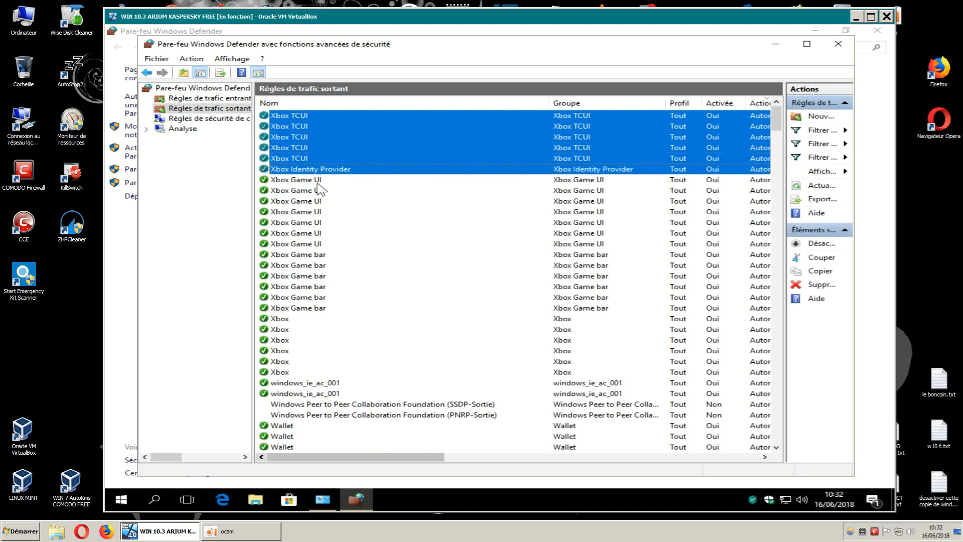
{"action": "left_click", "coordinate": [319, 181], "text": "ctrl"}
{"action": "left_click", "coordinate": [318, 191], "text": "ctrl"}
{"action": "left_click", "coordinate": [317, 202], "text": "ctrl"}
{"action": "left_click", "coordinate": [315, 213], "text": "ctrl"}
{"action": "left_click", "coordinate": [314, 223], "text": "ctrl"}
{"action": "left_click", "coordinate": [315, 234], "text": "ctrl"}
{"action": "left_click", "coordinate": [315, 245], "text": "ctrl"}
{"action": "left_click", "coordinate": [315, 256], "text": "ctrl"}
{"action": "left_click", "coordinate": [315, 266], "text": "ctrl"}
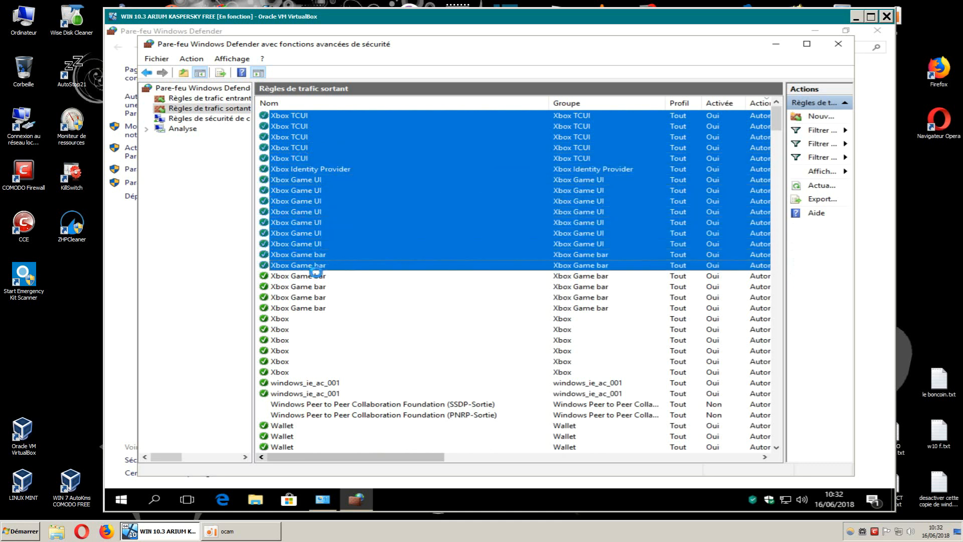
{"action": "left_click", "coordinate": [315, 277], "text": "ctrl"}
{"action": "left_click", "coordinate": [315, 287], "text": "ctrl"}
{"action": "left_click", "coordinate": [316, 298], "text": "ctrl"}
{"action": "left_click", "coordinate": [316, 309], "text": "ctrl"}
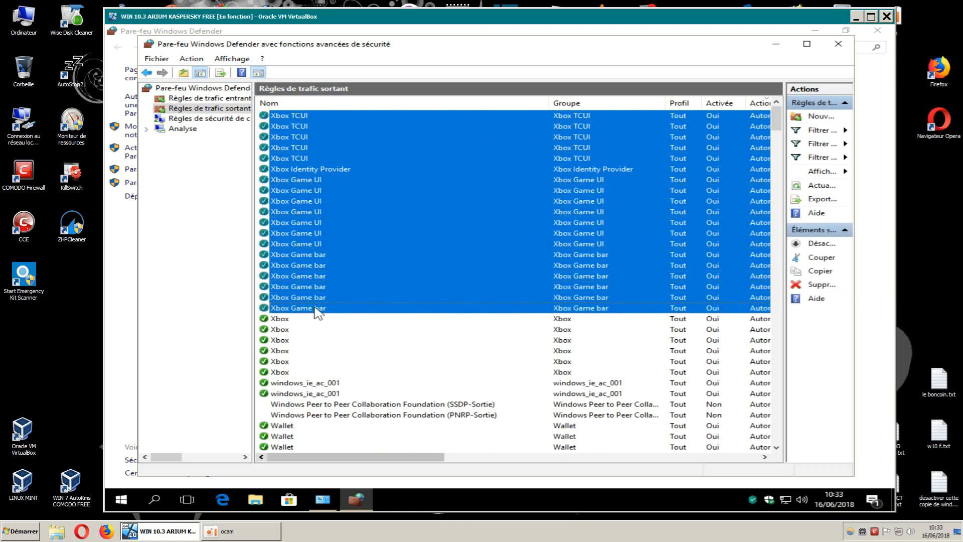
{"action": "right_click", "coordinate": [316, 308]}
{"action": "left_click", "coordinate": [346, 315]}
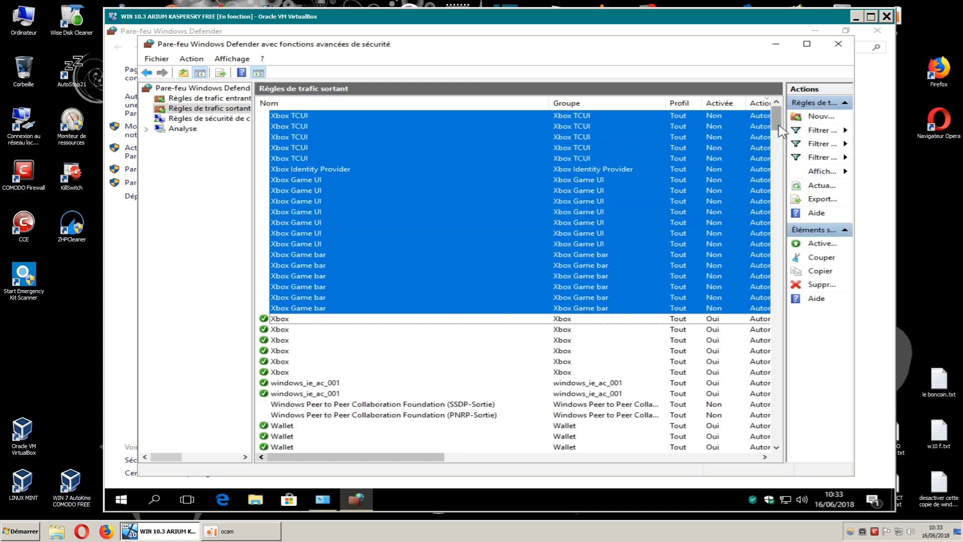
Disable the six enabled outbound rules named Xbox that come just after the Xbox Game bar entries.
{"action": "left_click_drag", "start_coordinate": [778, 125], "coordinate": [780, 134]}
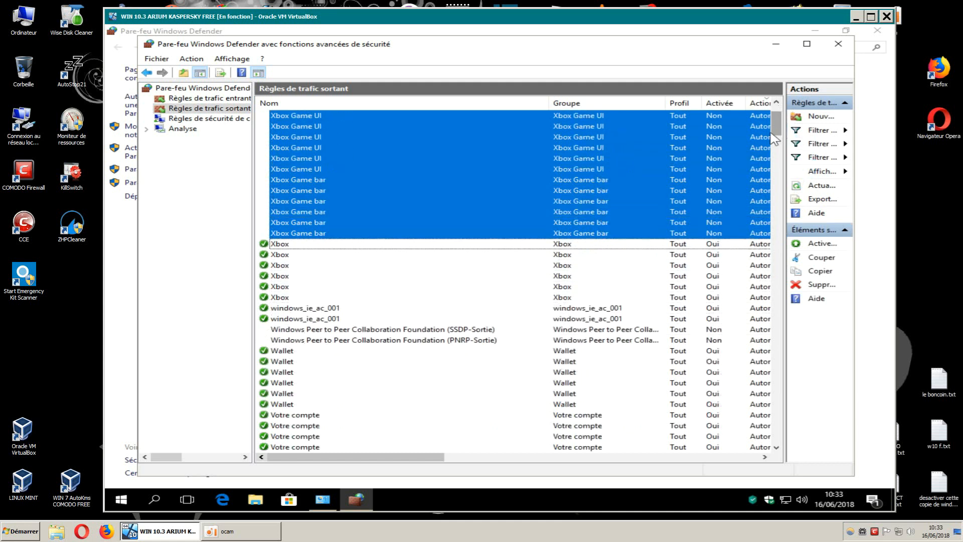
{"action": "left_click", "coordinate": [291, 245]}
{"action": "left_click", "coordinate": [286, 255], "text": "ctrl"}
{"action": "left_click", "coordinate": [286, 266], "text": "ctrl"}
{"action": "left_click", "coordinate": [285, 277], "text": "ctrl"}
{"action": "left_click", "coordinate": [284, 288], "text": "ctrl"}
{"action": "left_click", "coordinate": [281, 297], "text": "ctrl"}
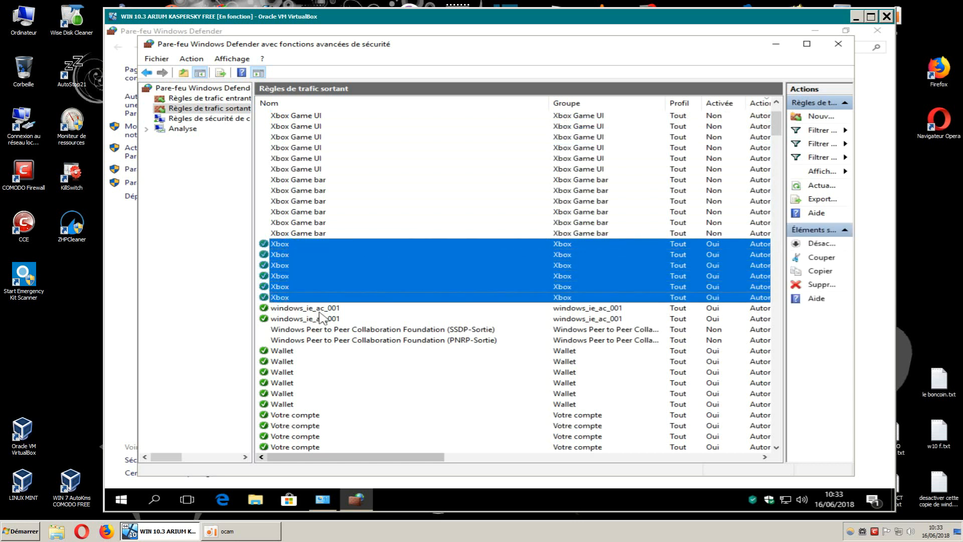
{"action": "right_click", "coordinate": [299, 298]}
{"action": "left_click", "coordinate": [341, 302]}
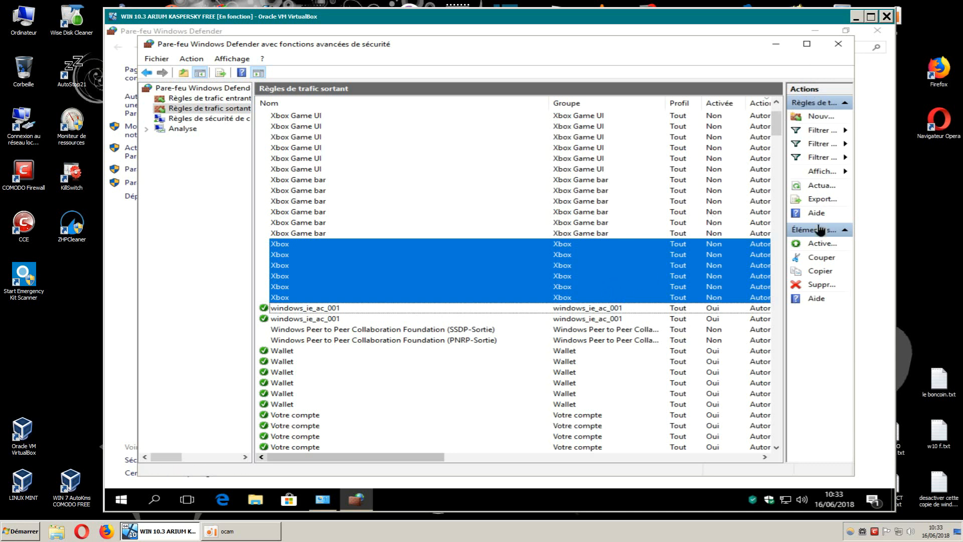
Minimise both firewall windows to reveal the desktop and move the virtual machine window slightly on the host screen.
{"action": "left_click", "coordinate": [788, 49]}
{"action": "left_click", "coordinate": [816, 31]}
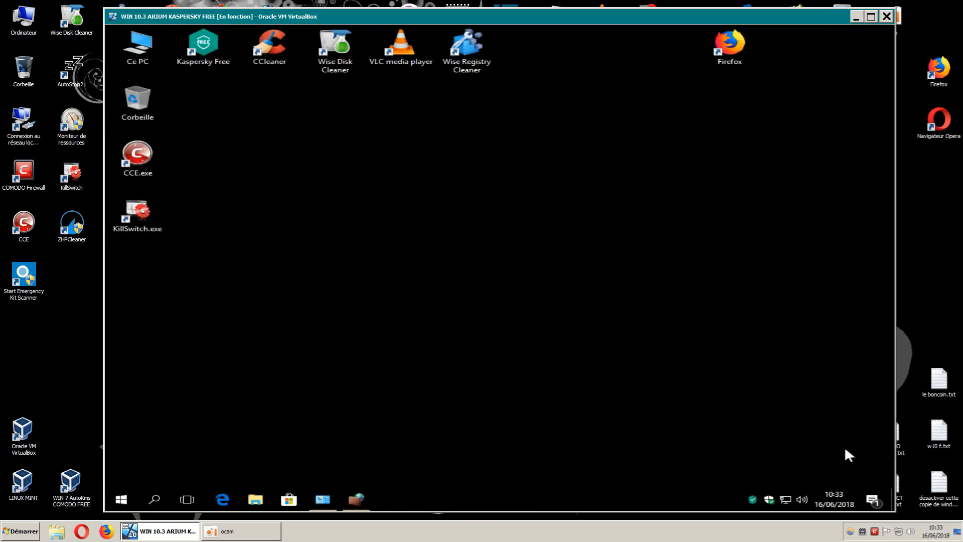
{"action": "left_click_drag", "start_coordinate": [668, 16], "coordinate": [652, 15]}
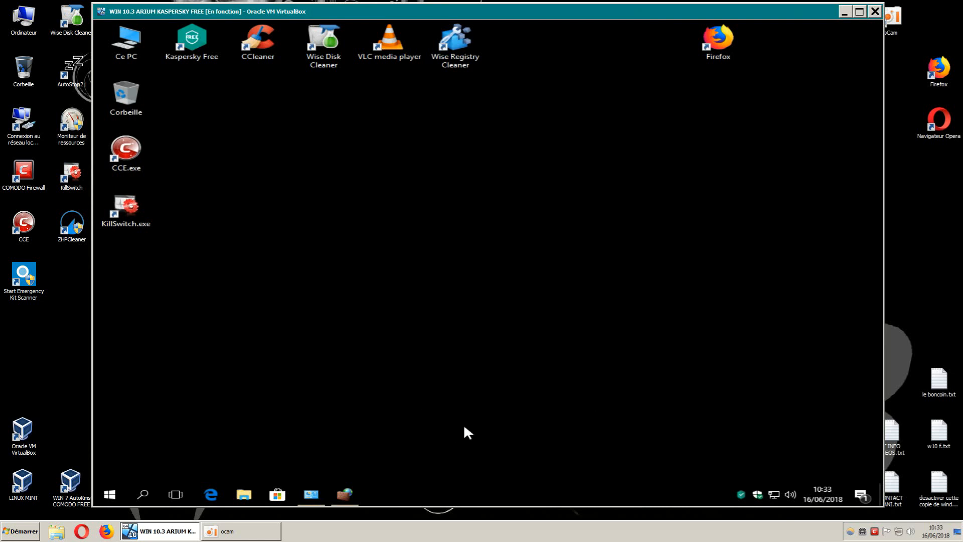
Bring the advanced firewall console back to view the outbound rules, and minimise it again.
{"action": "left_click", "coordinate": [346, 489]}
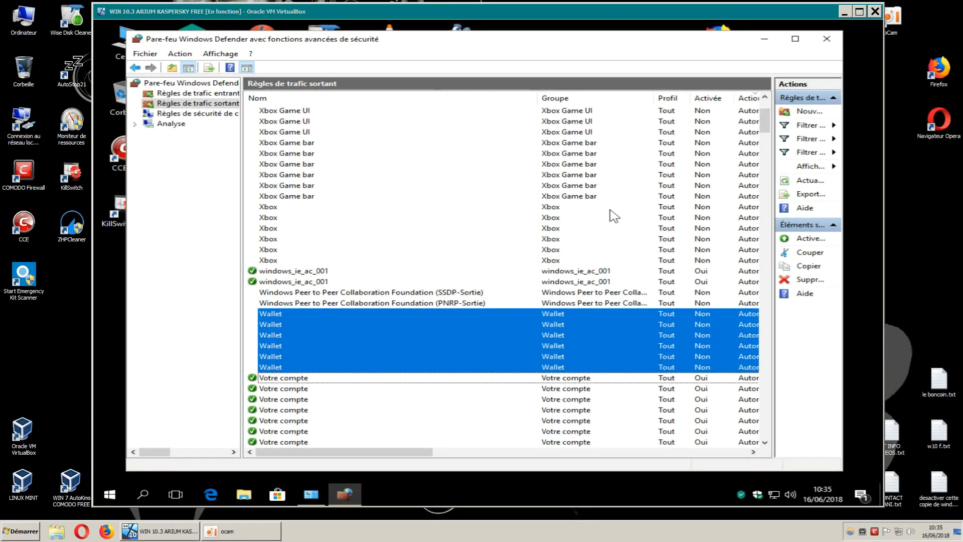
{"action": "left_click", "coordinate": [765, 41]}
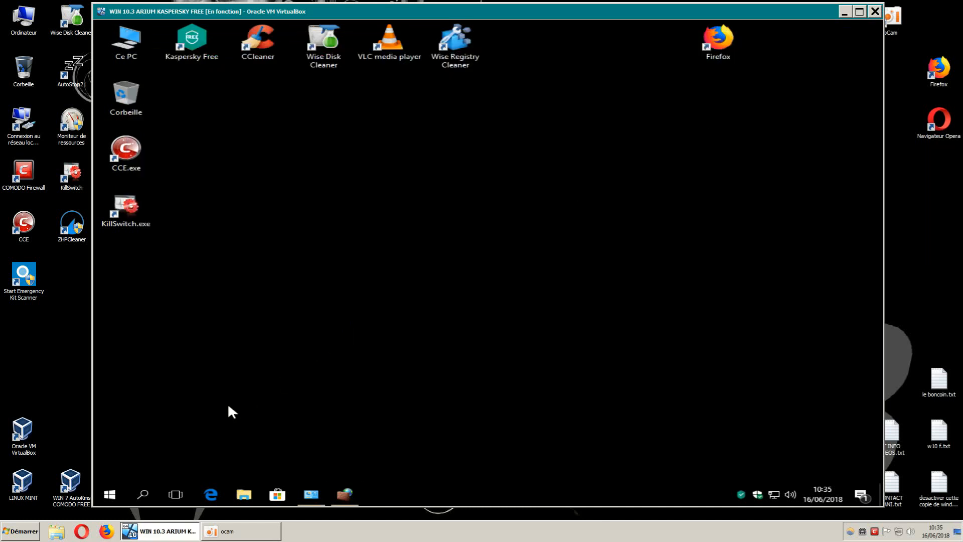
Open Programmes et fonctionnalités from the control panel and show the Windows features list in a maximised window.
{"action": "left_click", "coordinate": [117, 491]}
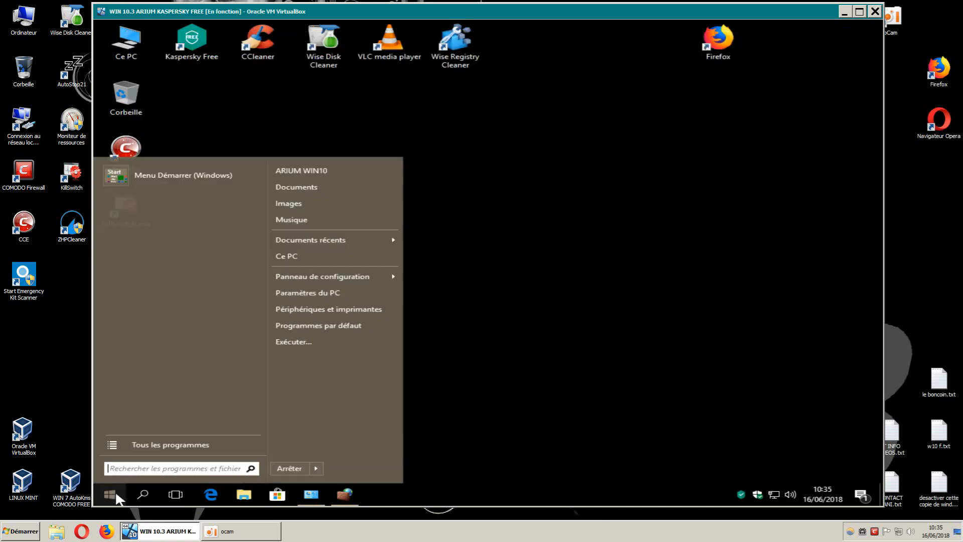
{"action": "mouse_move", "coordinate": [302, 280]}
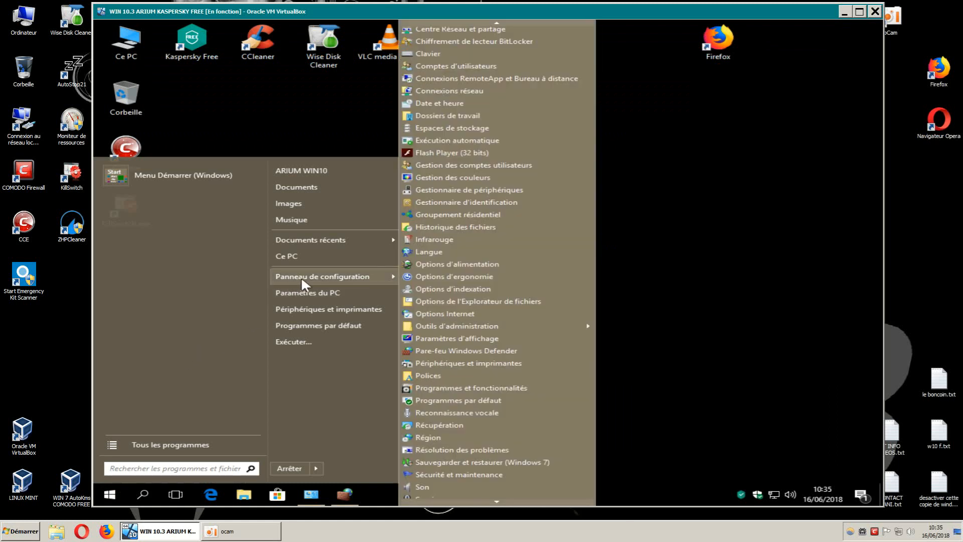
{"action": "left_click", "coordinate": [475, 388]}
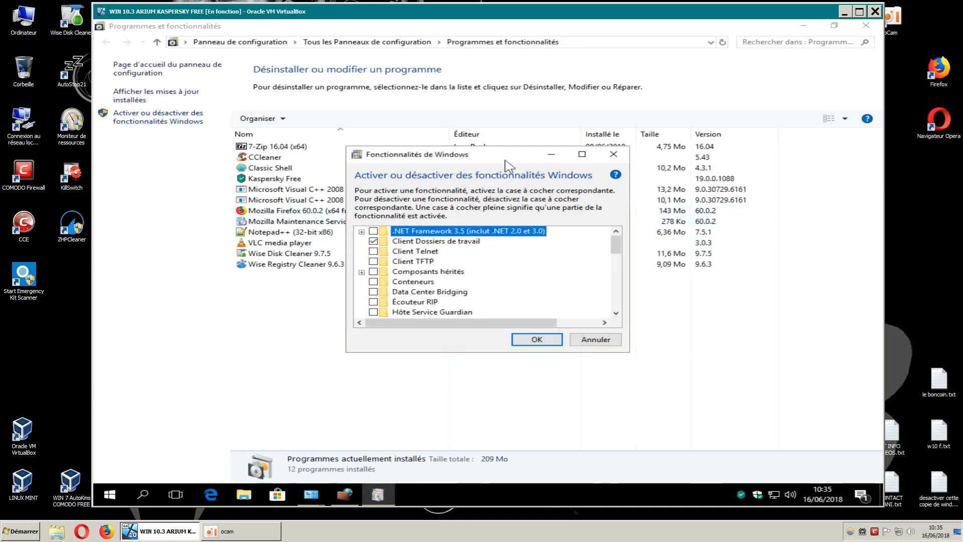
{"action": "left_click", "coordinate": [582, 154]}
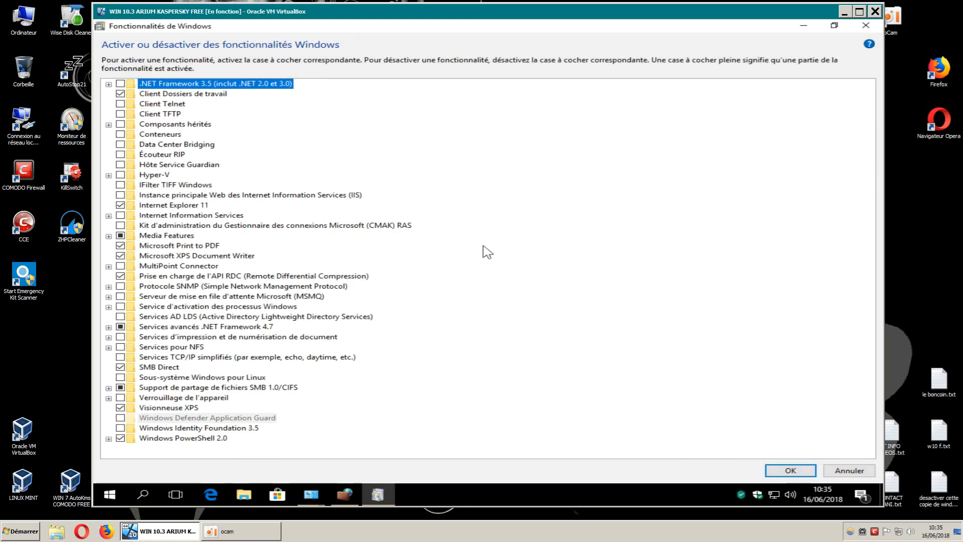
Turn off the Internet Explorer 11 Windows feature and accept the deactivation.
{"action": "mouse_move", "coordinate": [180, 228]}
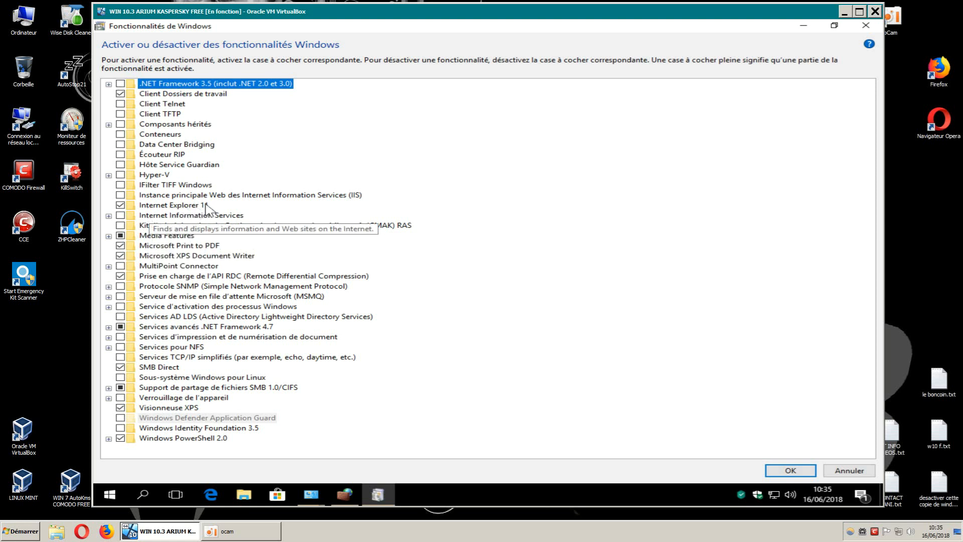
{"action": "left_click", "coordinate": [120, 206]}
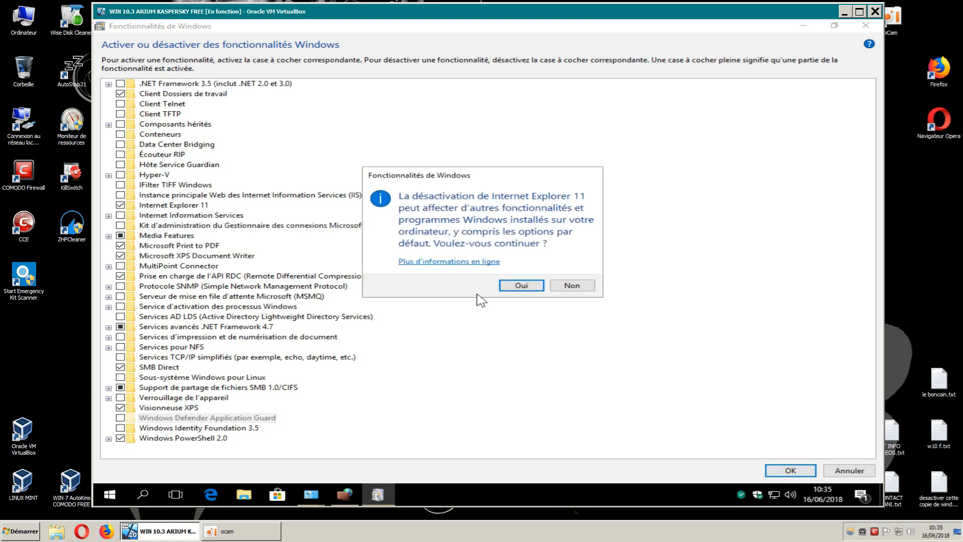
{"action": "left_click", "coordinate": [507, 286]}
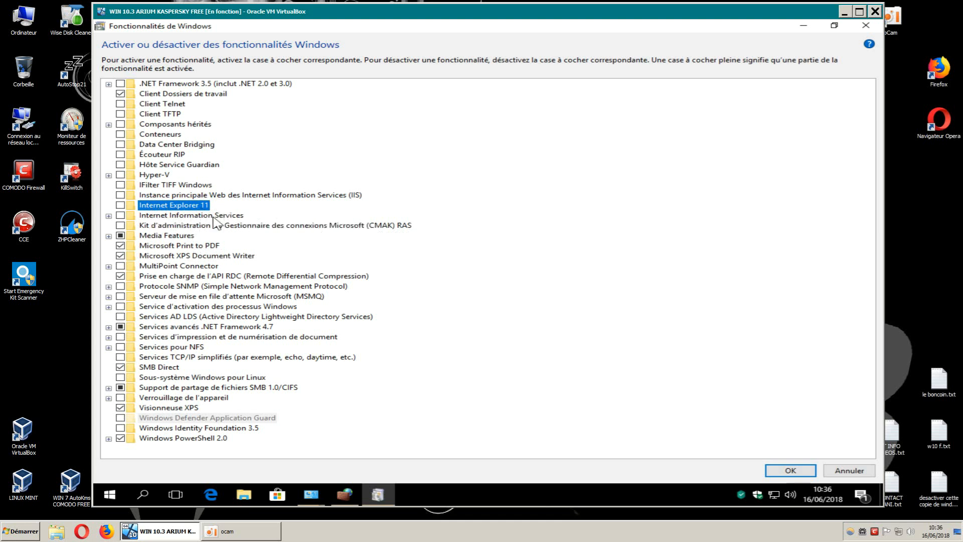
Expand Media Features to show Lecteur Windows Media, and examine the contents of Composants hérités.
{"action": "left_click", "coordinate": [108, 237]}
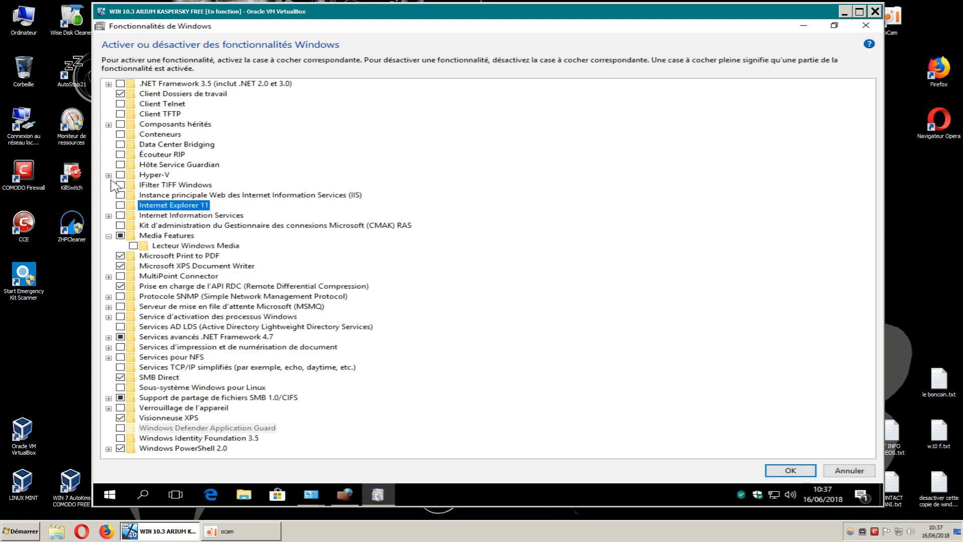
{"action": "left_click", "coordinate": [108, 125]}
{"action": "left_click", "coordinate": [108, 125]}
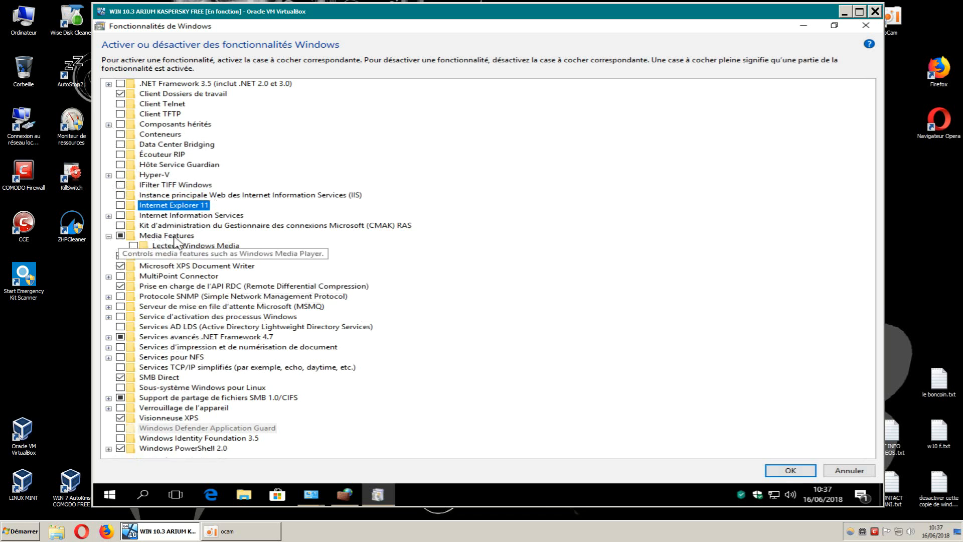
{"action": "left_click", "coordinate": [109, 236]}
{"action": "left_click", "coordinate": [108, 236]}
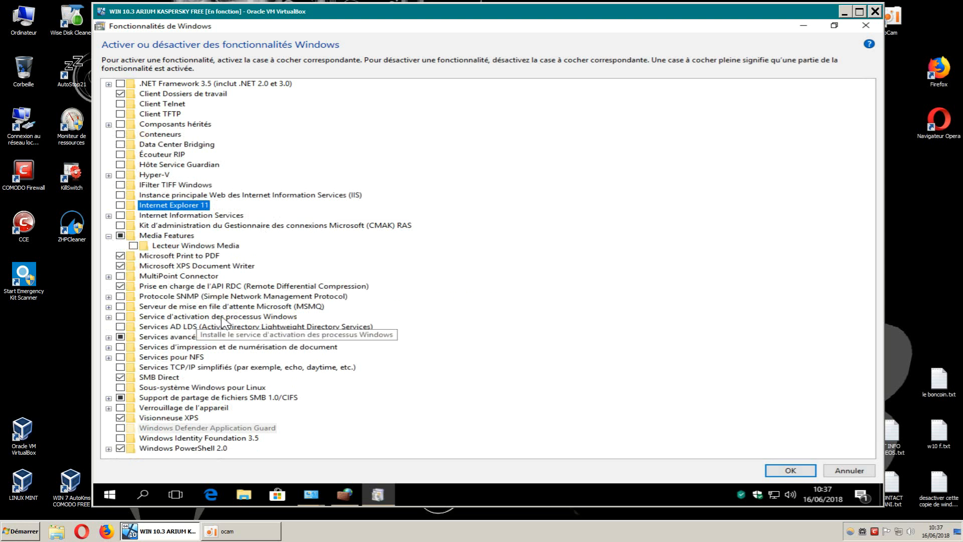
Toggle Media Features off and on, and switch Lecteur Windows Media on and off, accepting the deactivation.
{"action": "left_click", "coordinate": [120, 236]}
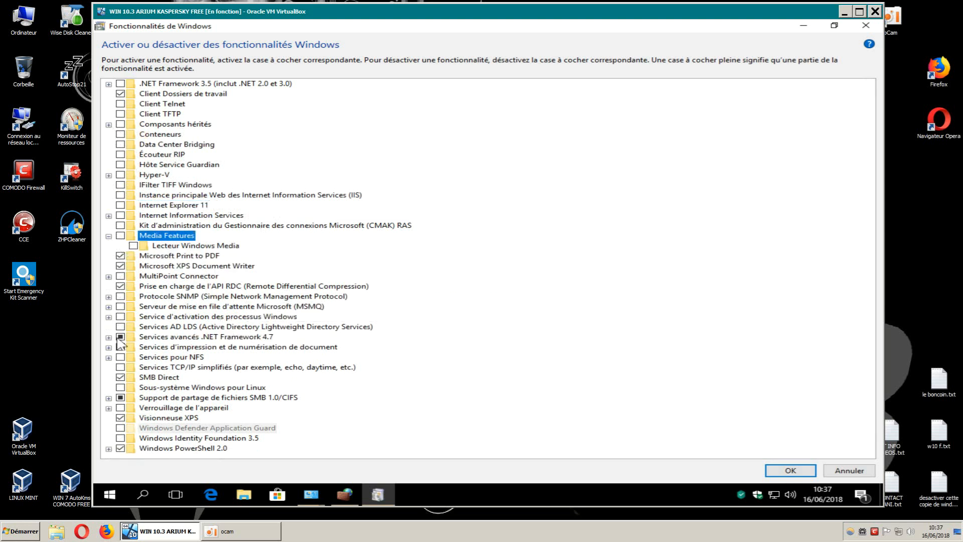
{"action": "left_click", "coordinate": [164, 245]}
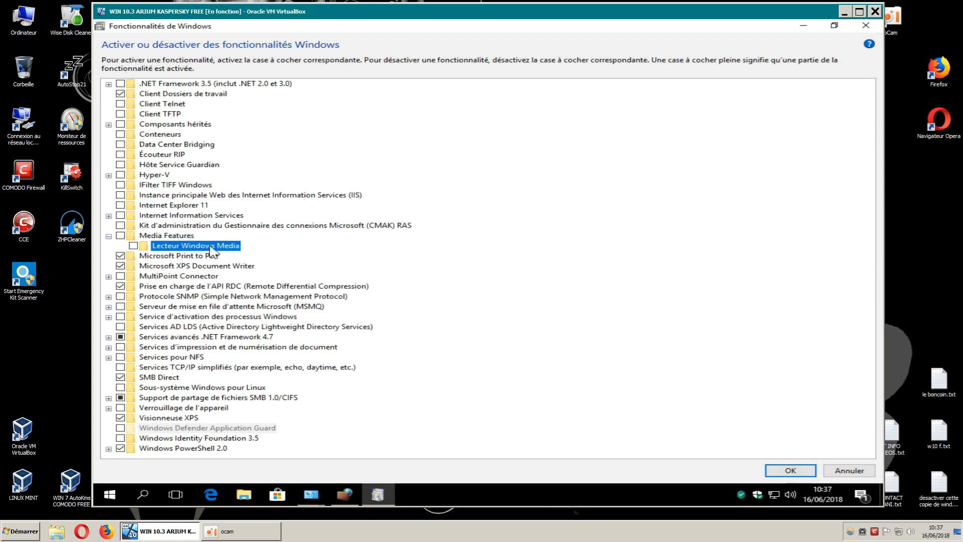
{"action": "left_click", "coordinate": [121, 235]}
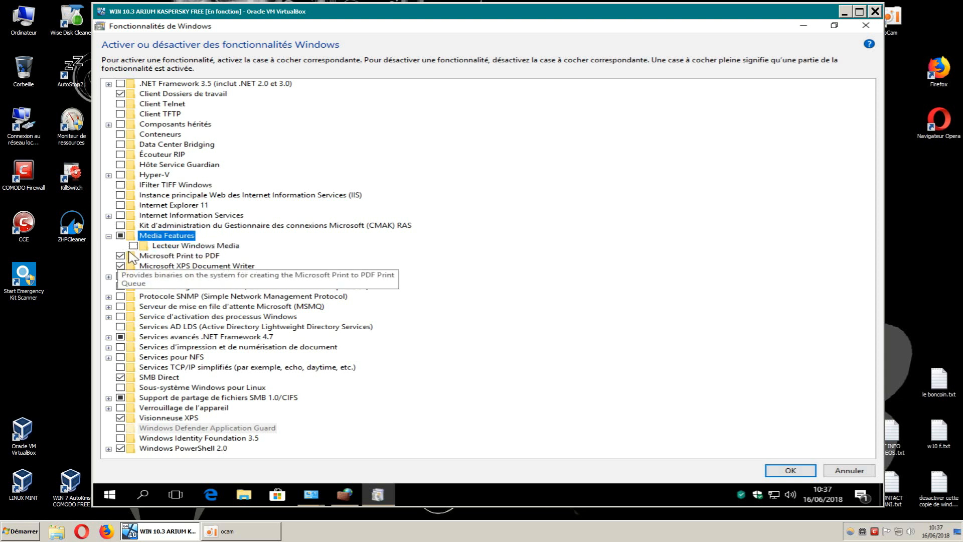
{"action": "left_click", "coordinate": [133, 246]}
{"action": "left_click", "coordinate": [133, 246]}
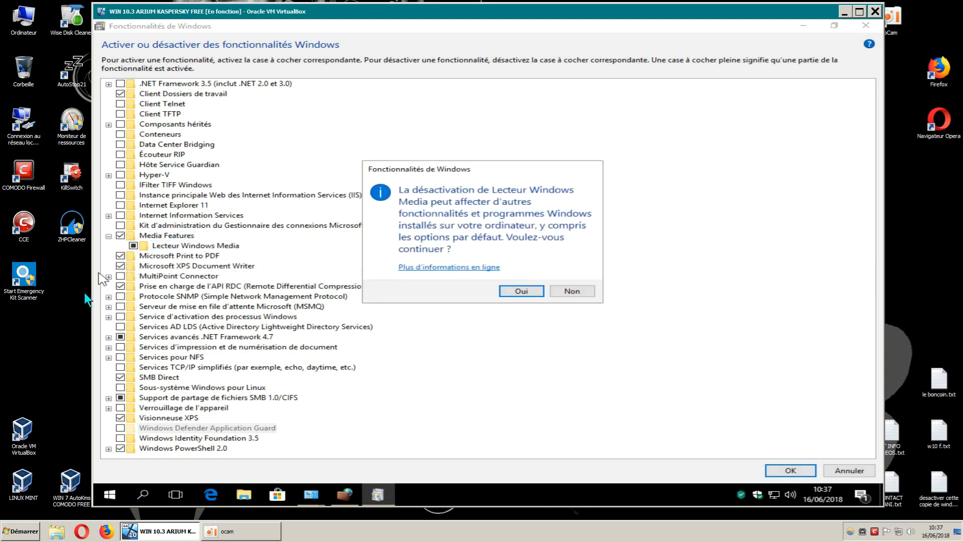
{"action": "left_click", "coordinate": [519, 293]}
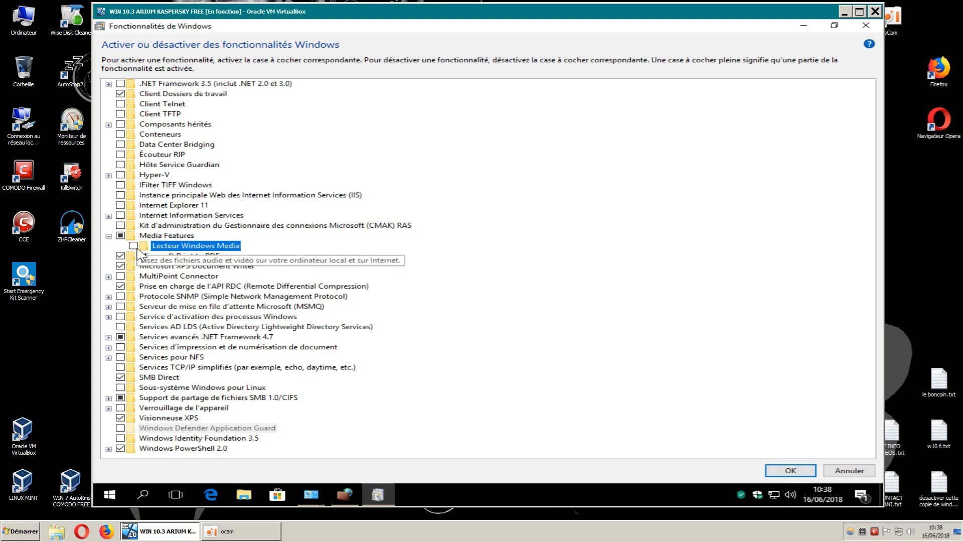
Turn off Media Features and apply the Windows feature changes without restarting, closing Programmes et fonctionnalités.
{"action": "left_click", "coordinate": [120, 236]}
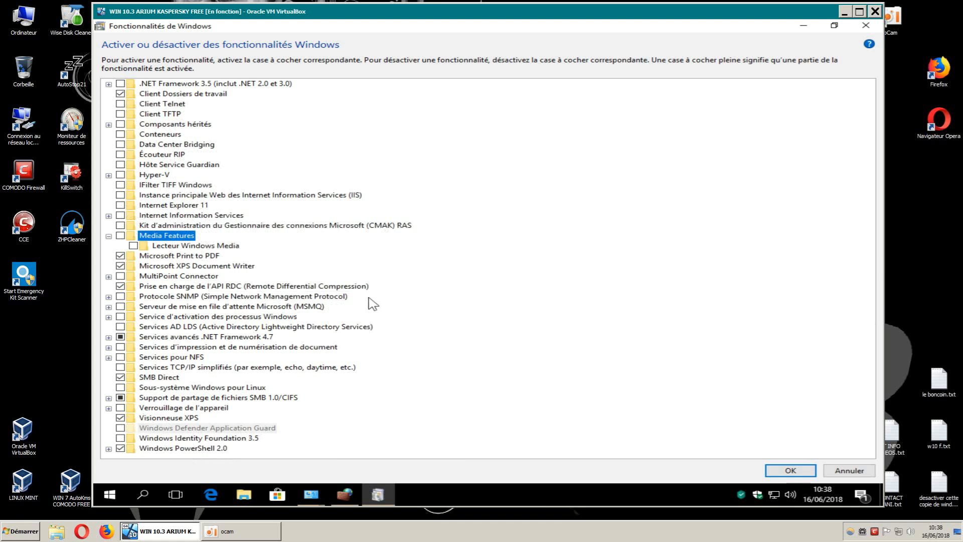
{"action": "left_click", "coordinate": [787, 469]}
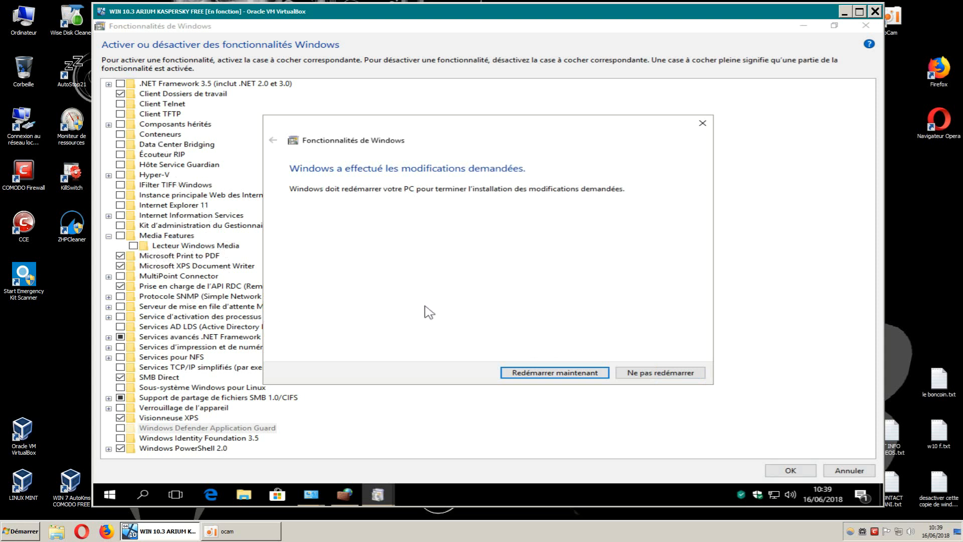
{"action": "left_click", "coordinate": [642, 372]}
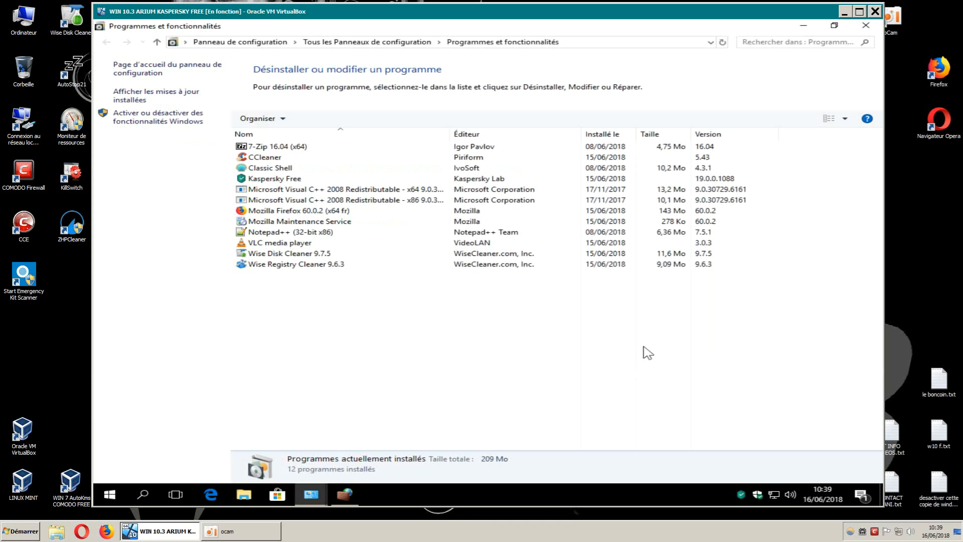
{"action": "left_click", "coordinate": [867, 26]}
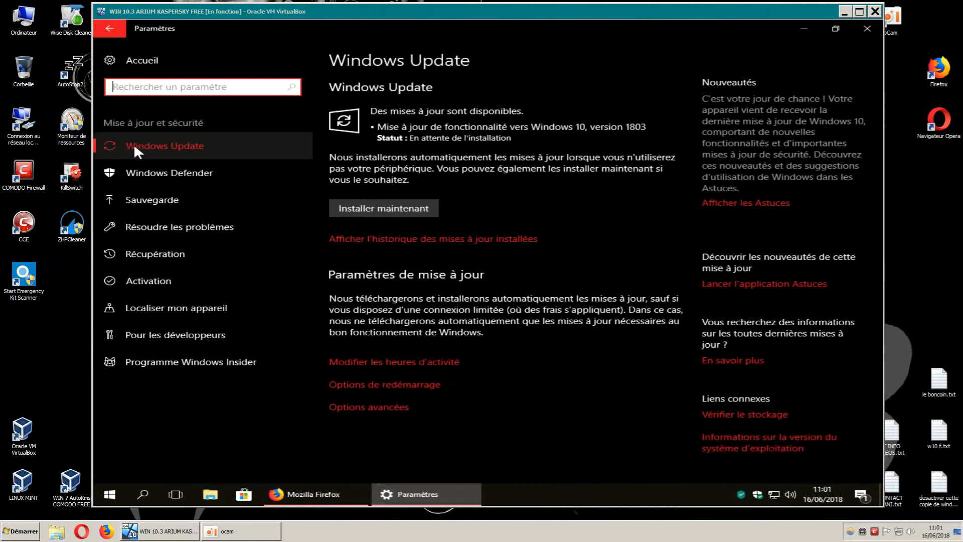
Open the Optimisation de livraison settings from the Windows Update advanced options.
{"action": "left_click", "coordinate": [146, 145]}
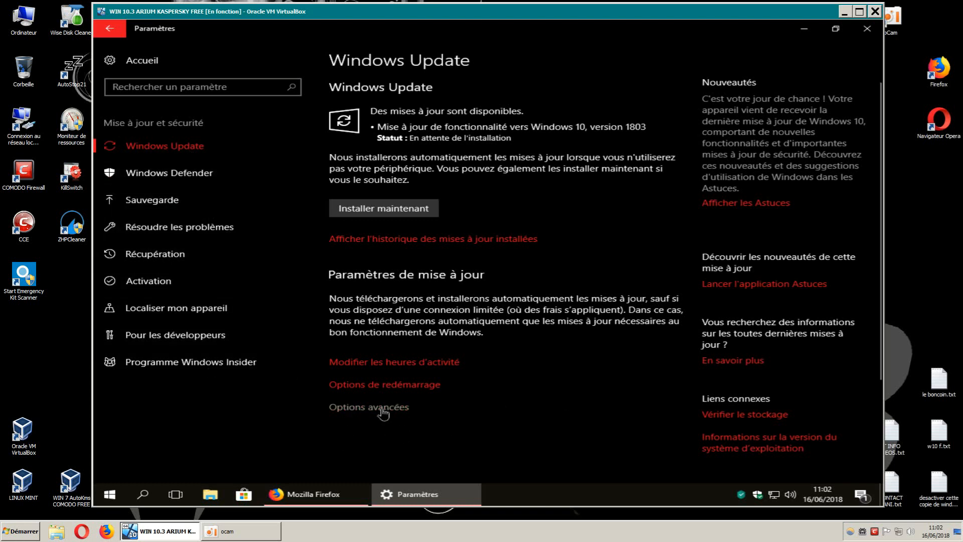
{"action": "left_click", "coordinate": [365, 409]}
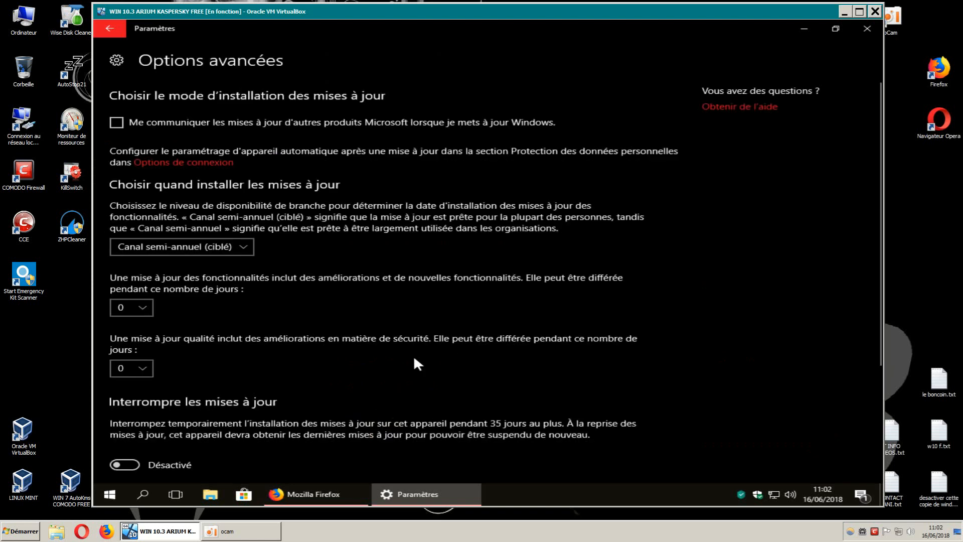
{"action": "scroll", "coordinate": [415, 358], "scroll_direction": "down", "scroll_amount": 5}
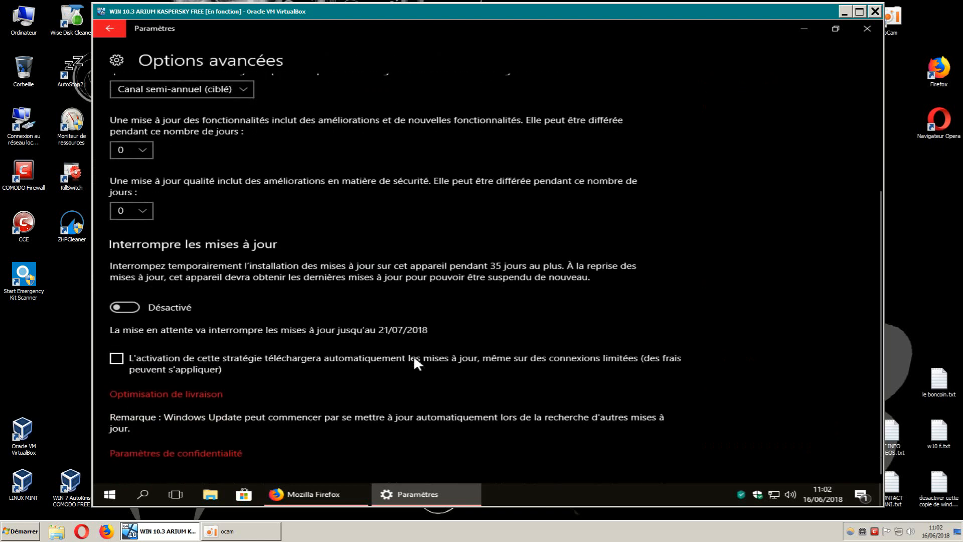
{"action": "left_click", "coordinate": [189, 397]}
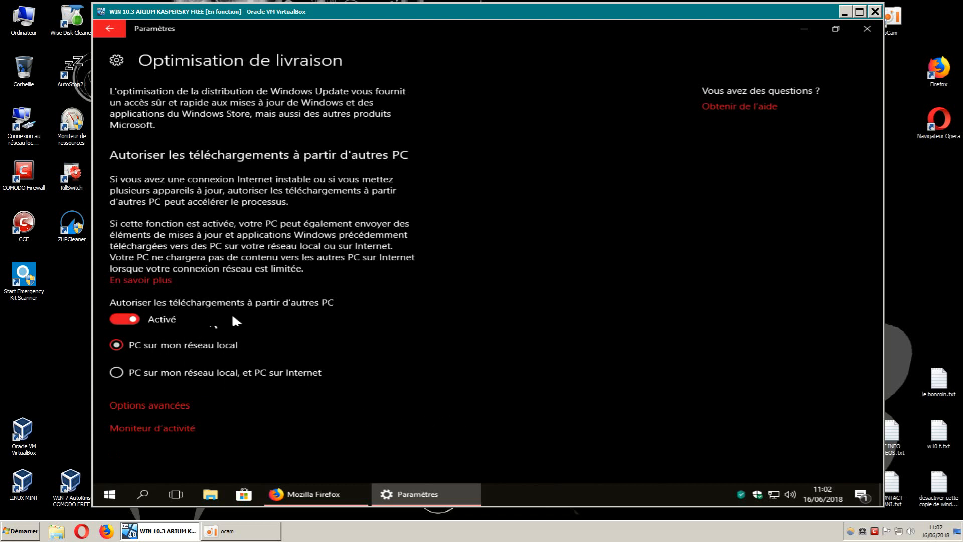
Set the background update download bandwidth limit to 25% in the advanced delivery optimisation options and close the settings window.
{"action": "left_click", "coordinate": [172, 405]}
{"action": "left_click", "coordinate": [167, 223]}
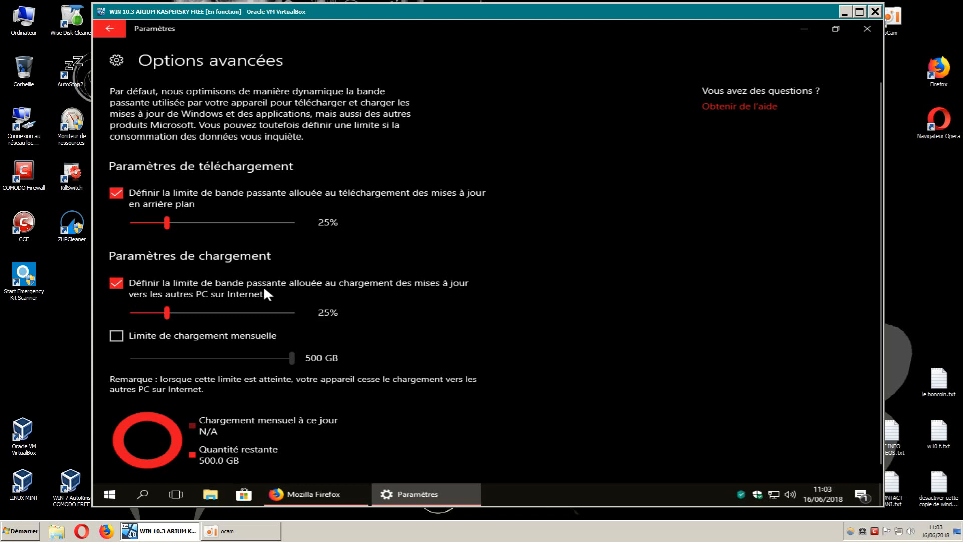
{"action": "mouse_move", "coordinate": [165, 225]}
{"action": "scroll", "coordinate": [623, 382], "scroll_direction": "down", "scroll_amount": 1}
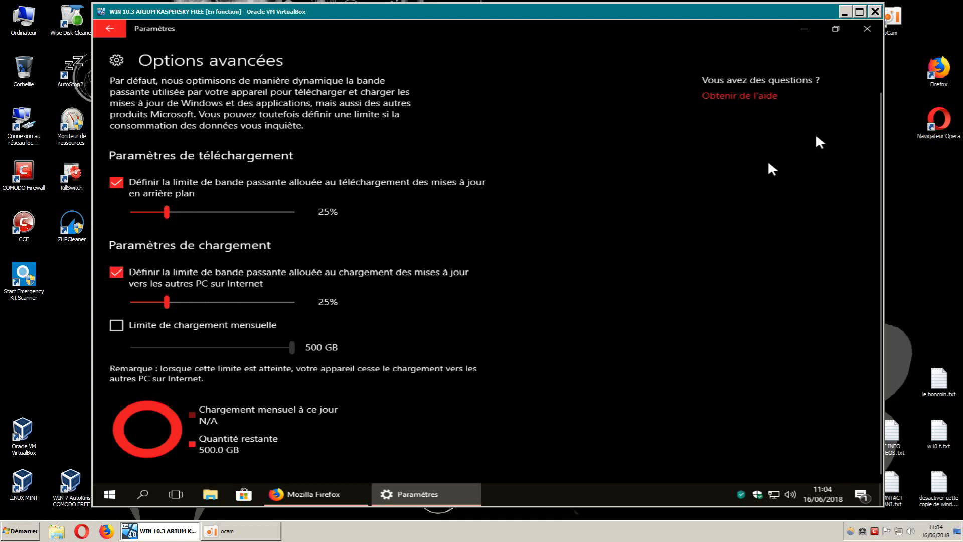
{"action": "left_click", "coordinate": [866, 28]}
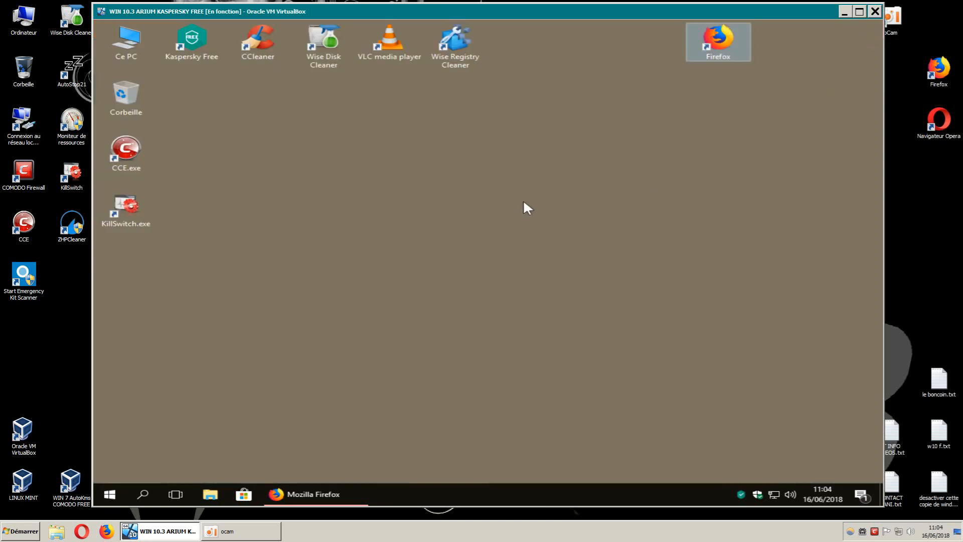
{"action": "left_click", "coordinate": [474, 205]}
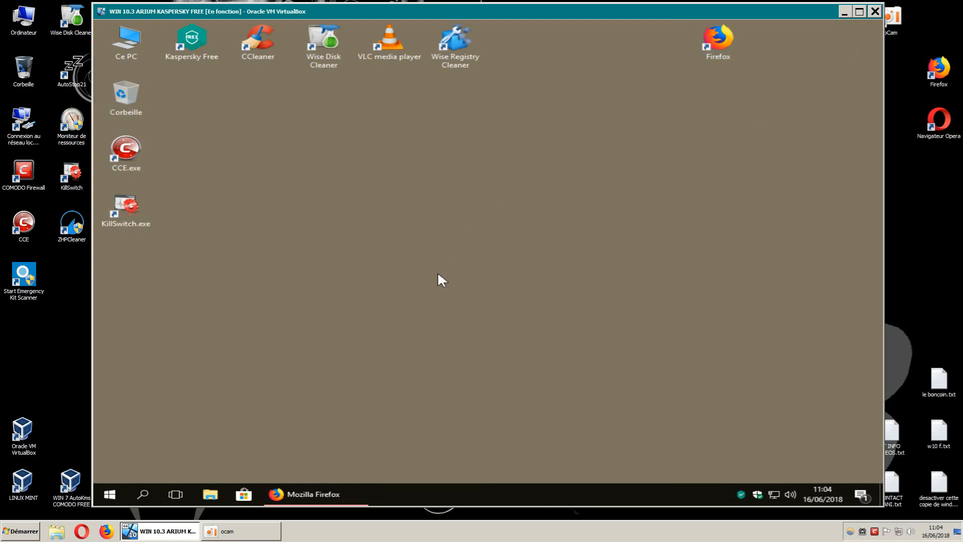